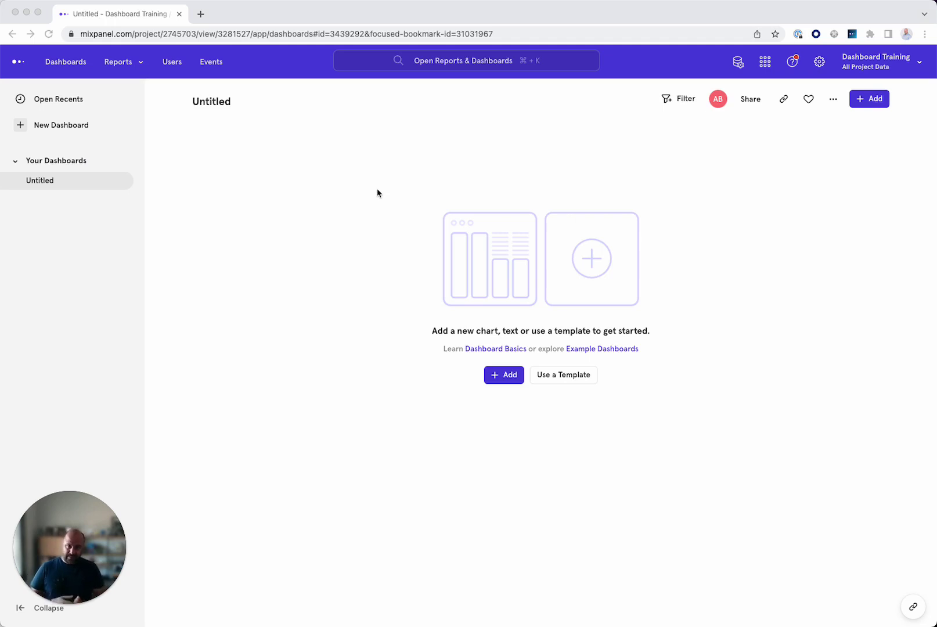
Step: Start from the Company KPIs template and map the Sign up step to the app open event
{"action": "left_click", "coordinate": [53, 130]}
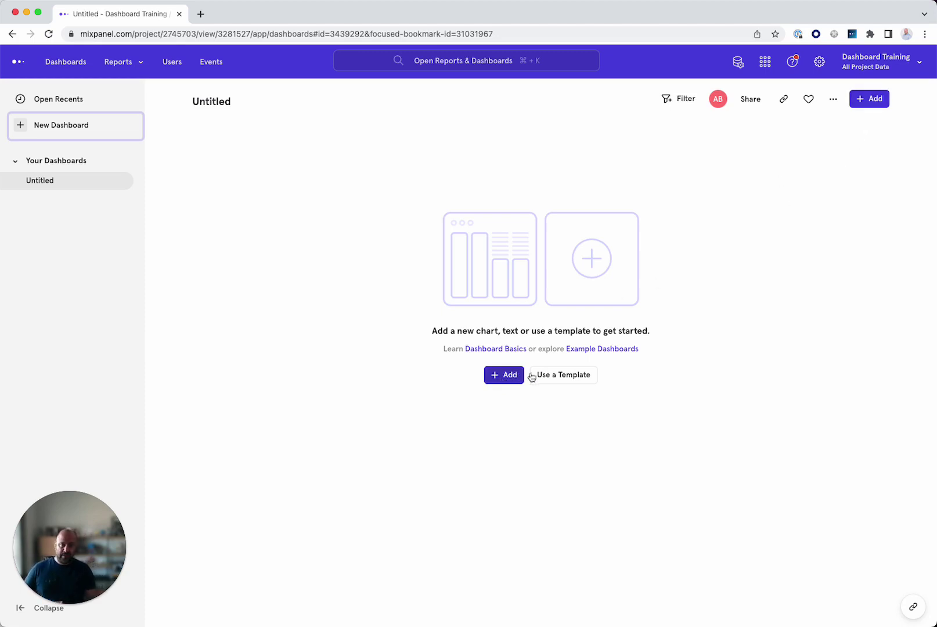
{"action": "left_click", "coordinate": [556, 375]}
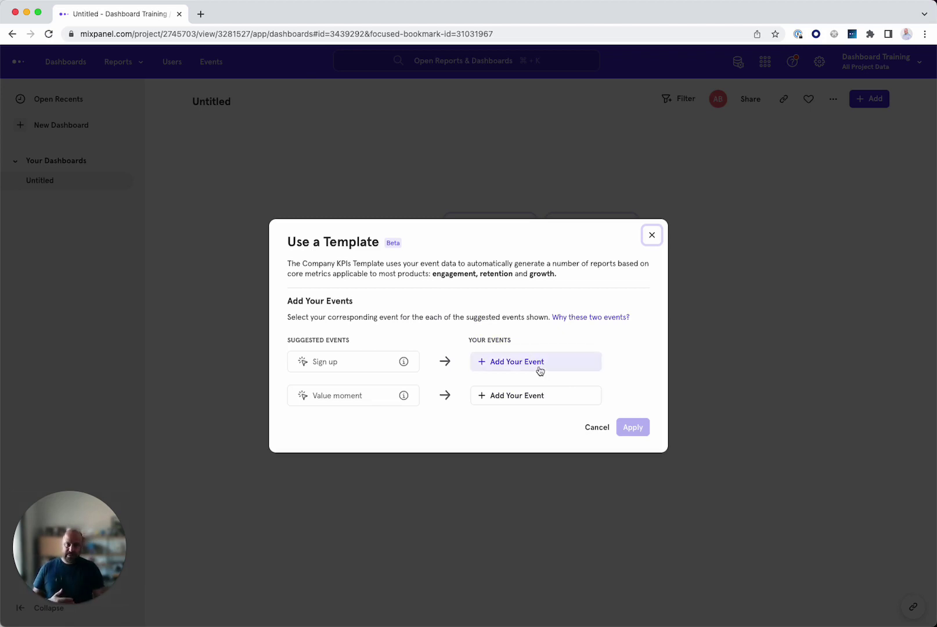
{"action": "left_click", "coordinate": [538, 365]}
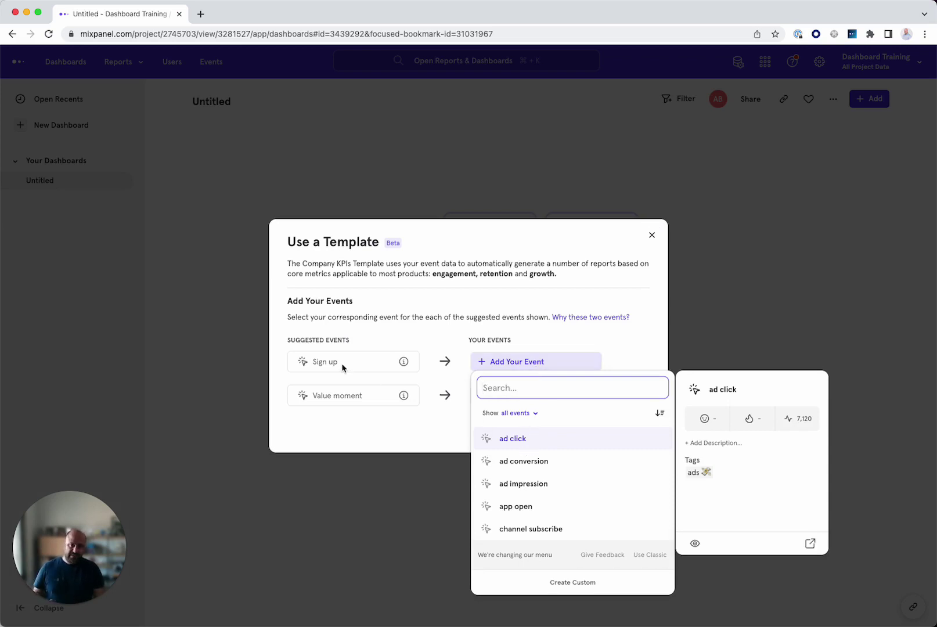
{"action": "left_click", "coordinate": [418, 342]}
{"action": "mouse_move", "coordinate": [404, 363]}
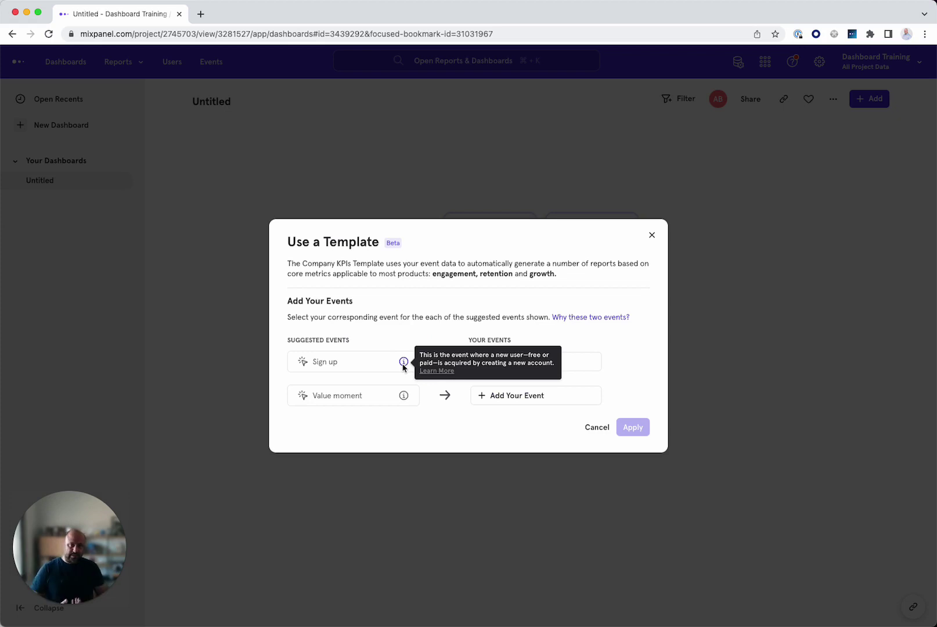
{"action": "left_click", "coordinate": [521, 362]}
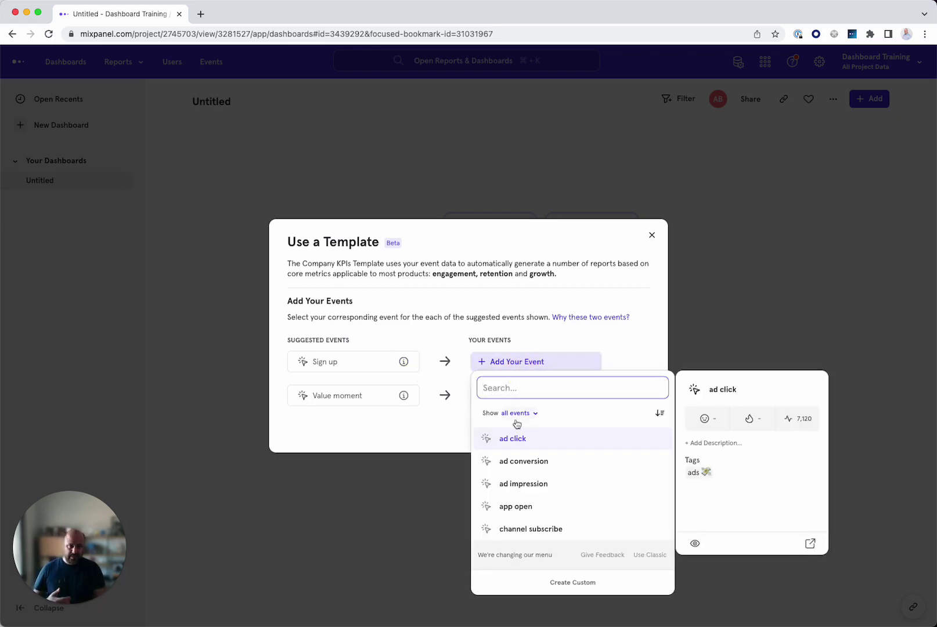
{"action": "left_click", "coordinate": [524, 507]}
Step: Map the Value moment step to the channel subscribe event
{"action": "mouse_move", "coordinate": [404, 398]}
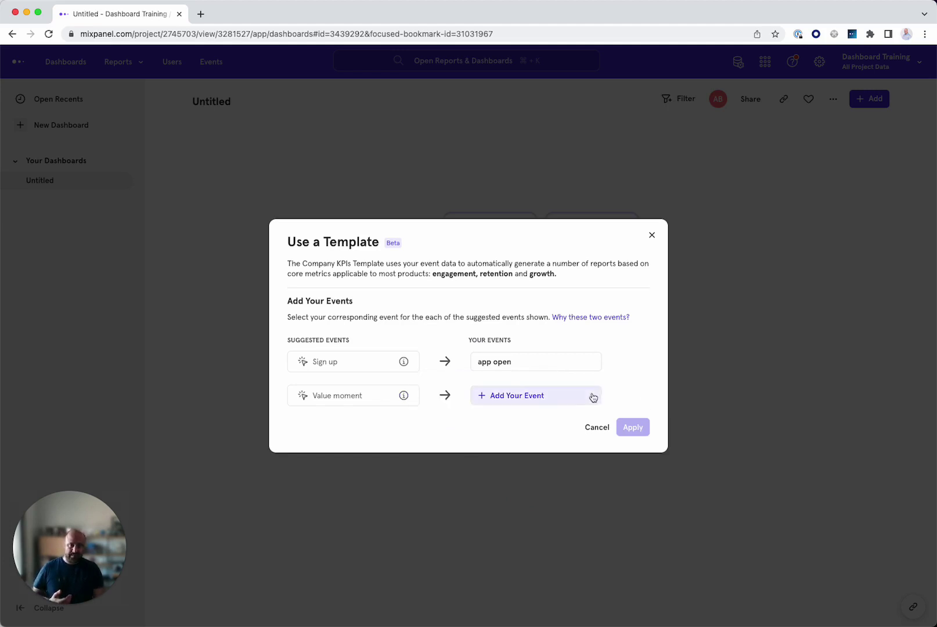
{"action": "left_click", "coordinate": [570, 400]}
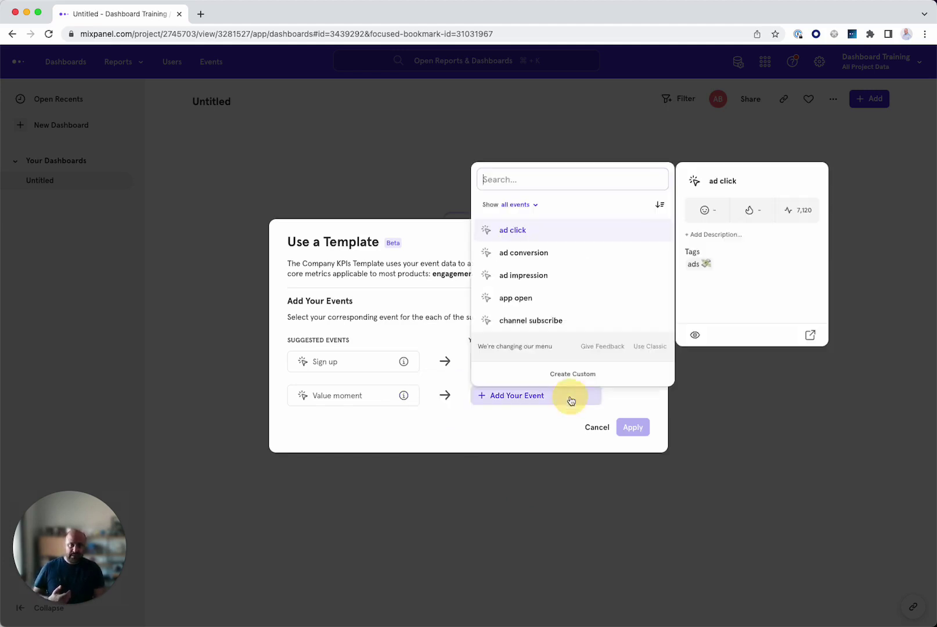
{"action": "scroll", "coordinate": [540, 302], "scroll_direction": "down", "scroll_amount": 2}
{"action": "left_click", "coordinate": [529, 276]}
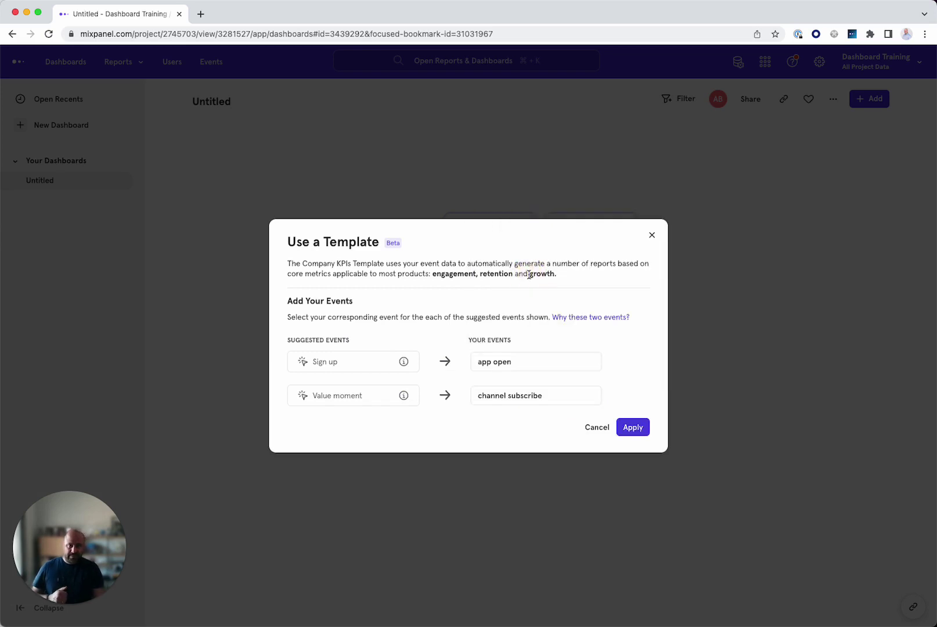
Step: Apply the KPI template, then create a new blank dashboard and open its Add options
{"action": "left_click", "coordinate": [631, 428]}
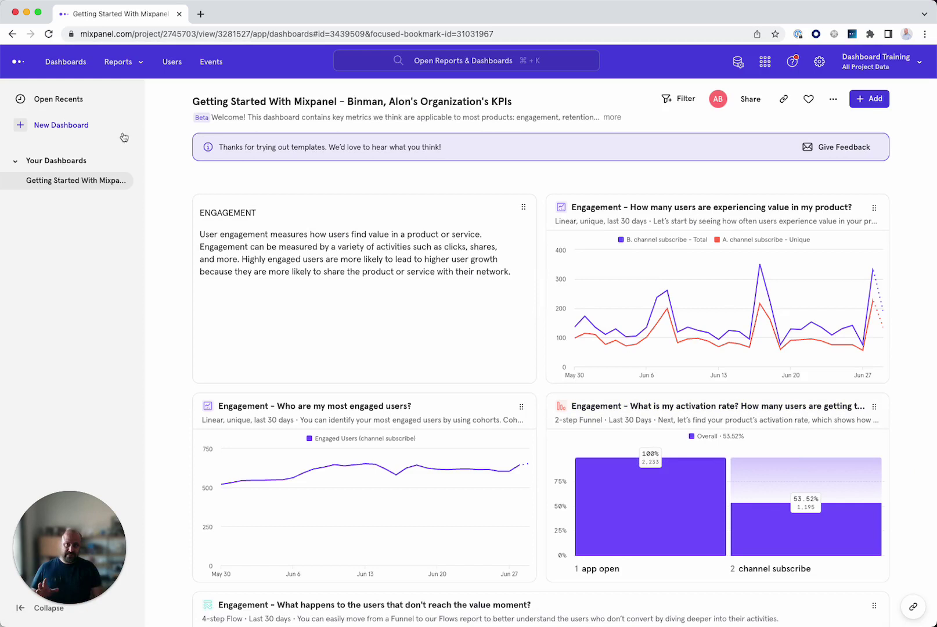
{"action": "left_click", "coordinate": [87, 126]}
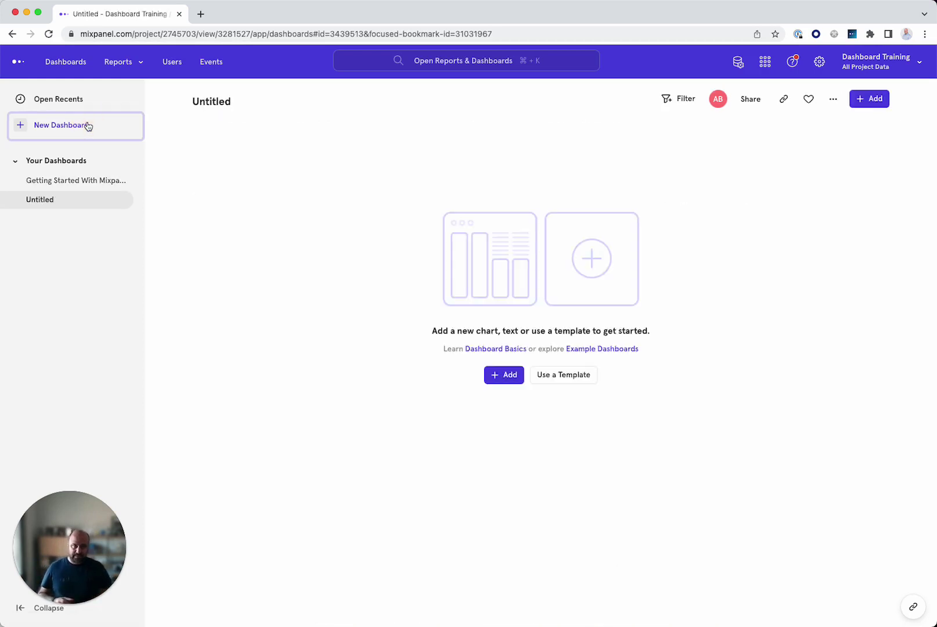
{"action": "left_click", "coordinate": [501, 381]}
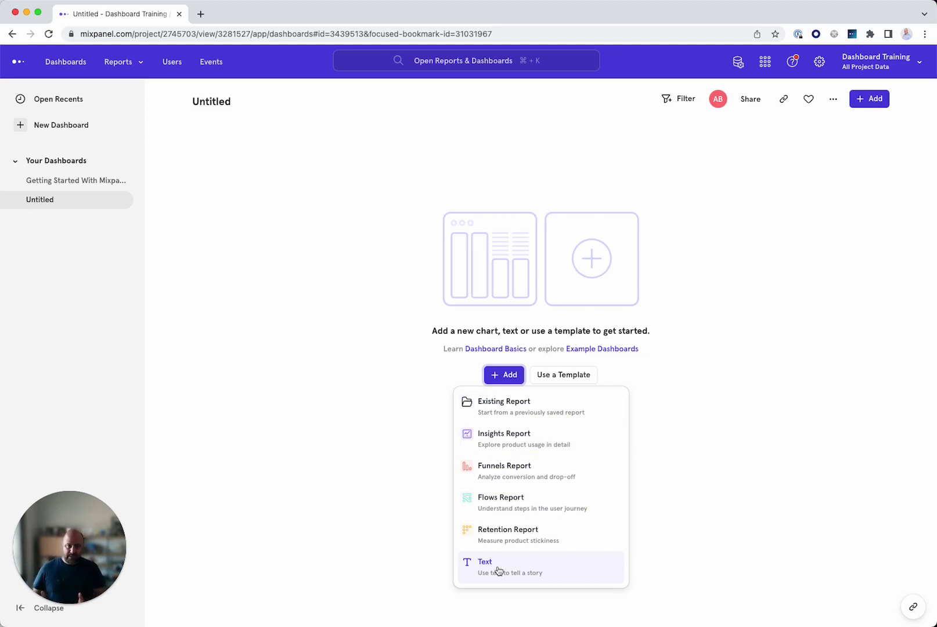
Step: Add the existing report 'Growth - What is my product's DAU & WAU?' to the new dashboard
{"action": "left_click", "coordinate": [502, 410]}
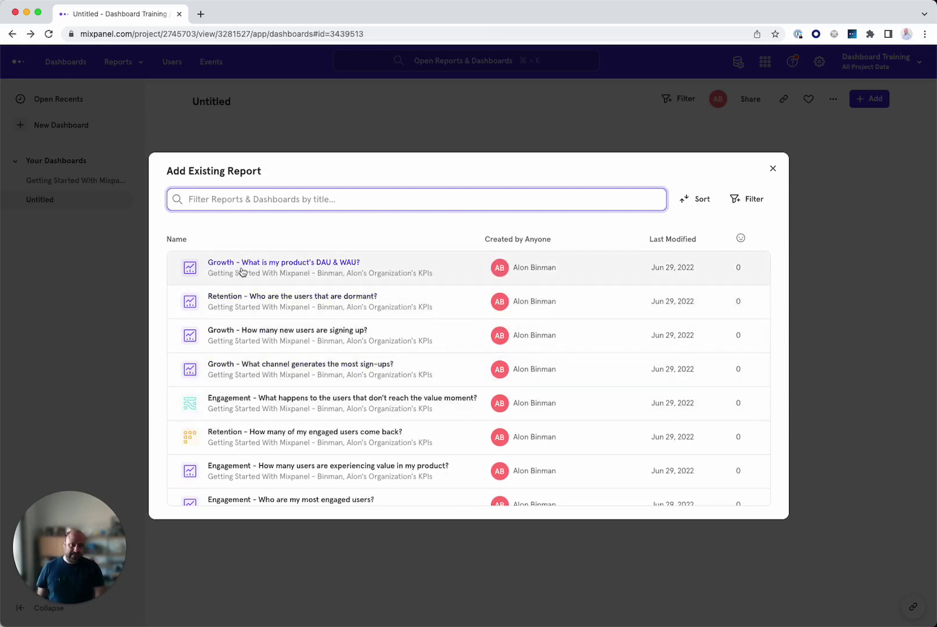
{"action": "left_click", "coordinate": [286, 270]}
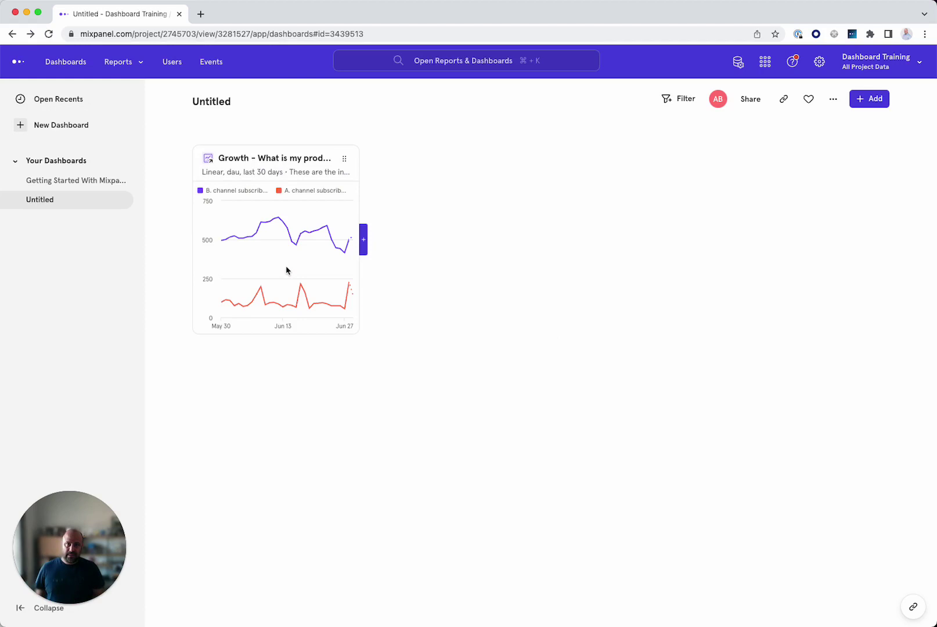
Step: Rename the Untitled dashboard to 'Main KPIs' and save it with Save and Share
{"action": "left_click", "coordinate": [211, 102]}
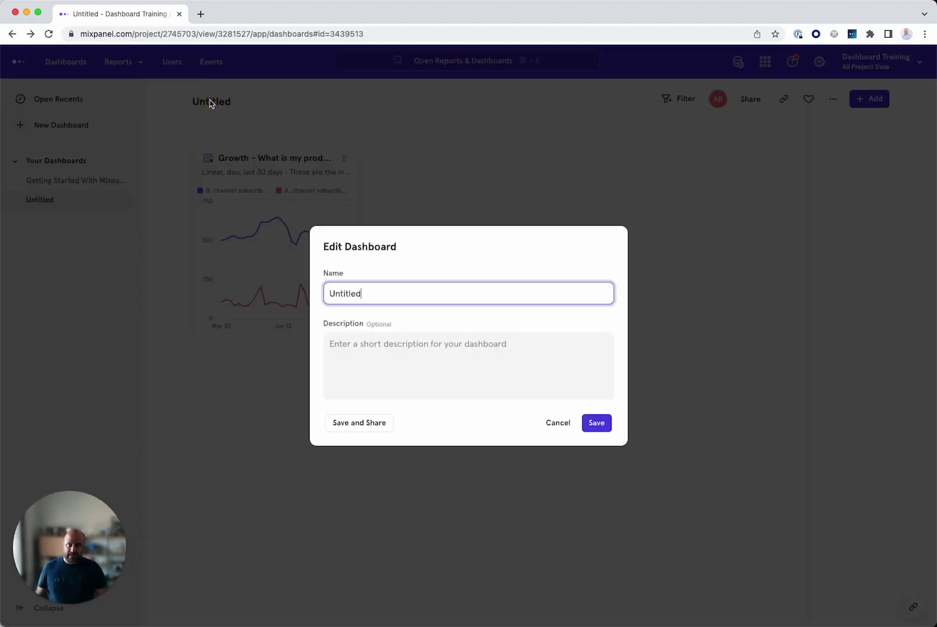
{"action": "left_click", "coordinate": [360, 295]}
{"action": "double_click", "coordinate": [361, 295]}
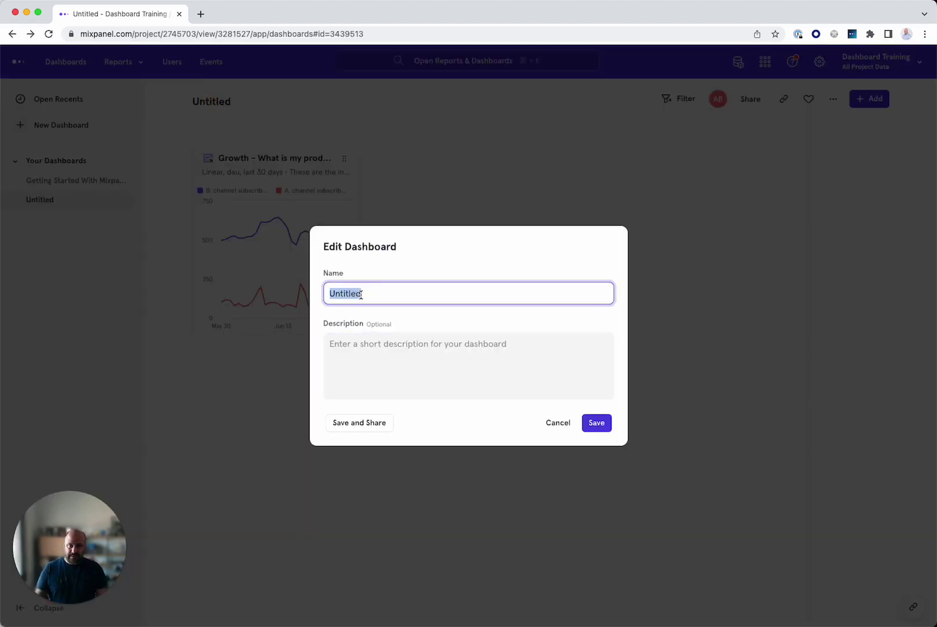
{"action": "type", "text": "My Da"}
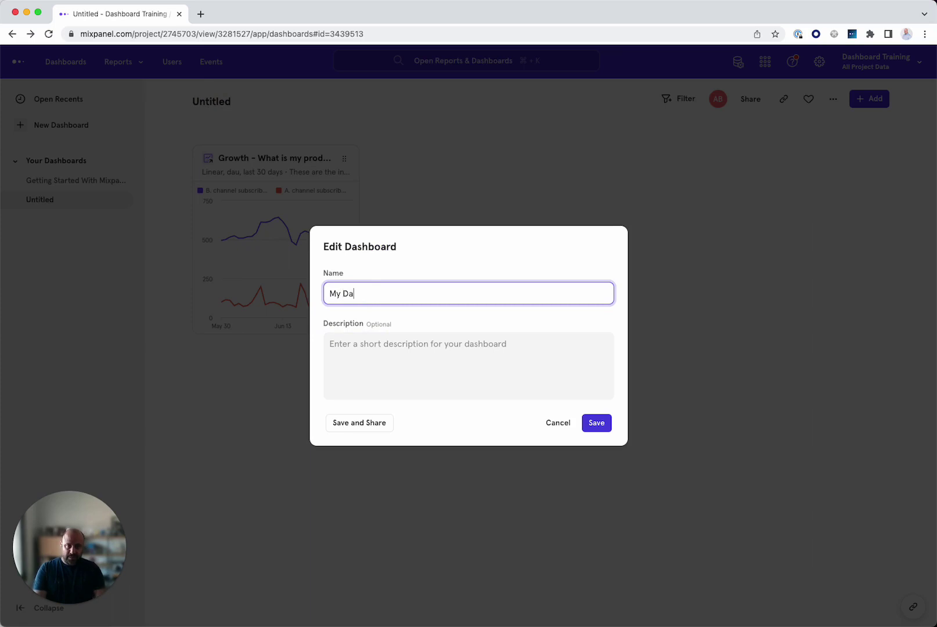
{"action": "key", "text": "BackSpace"}
{"action": "key", "text": "BackSpace"}
{"action": "key", "text": "BackSpace"}
{"action": "key", "text": "BackSpace"}
{"action": "key", "text": "BackSpace"}
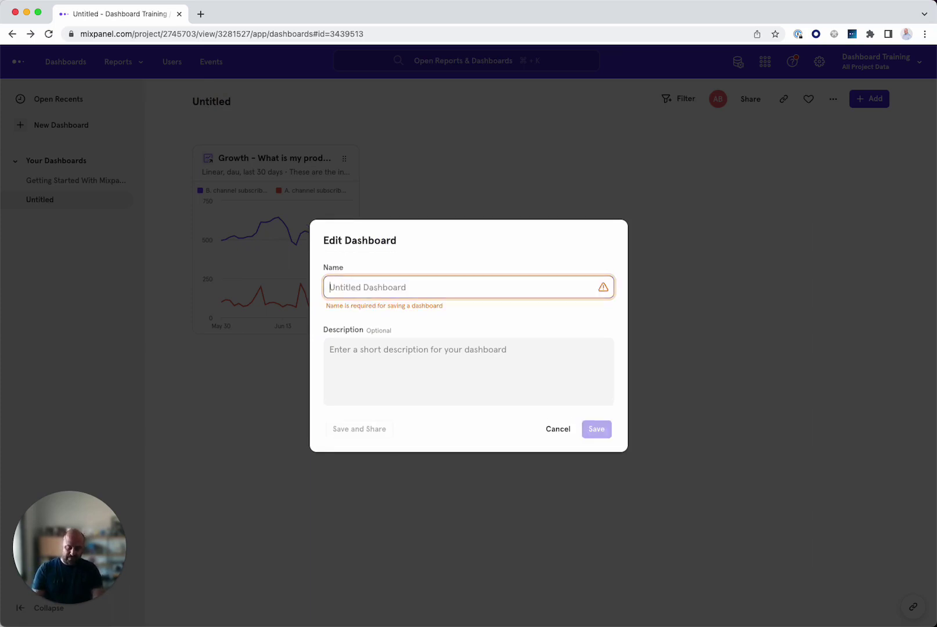
{"action": "type", "text": "Main"}
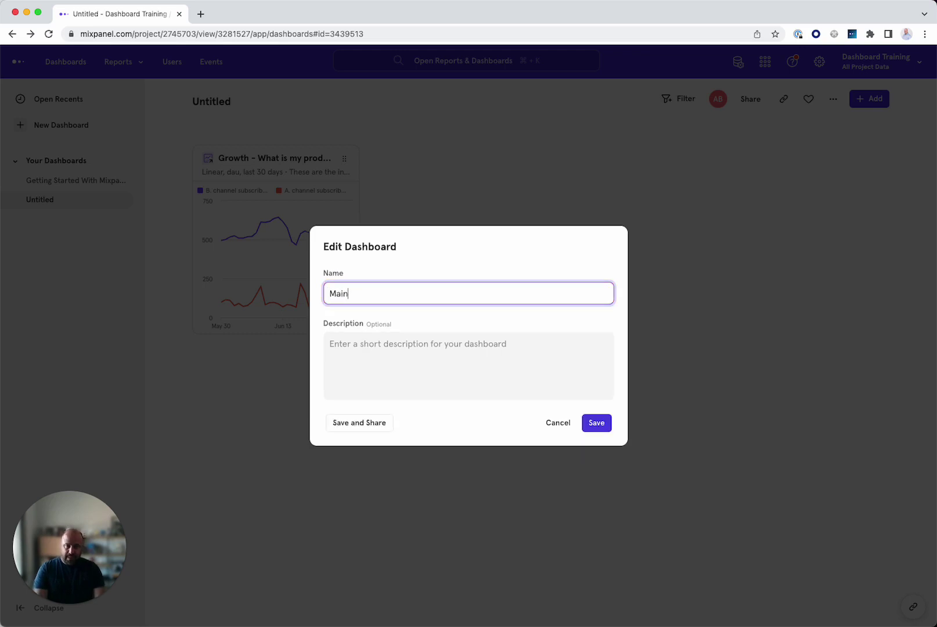
{"action": "type", "text": " KPIs"}
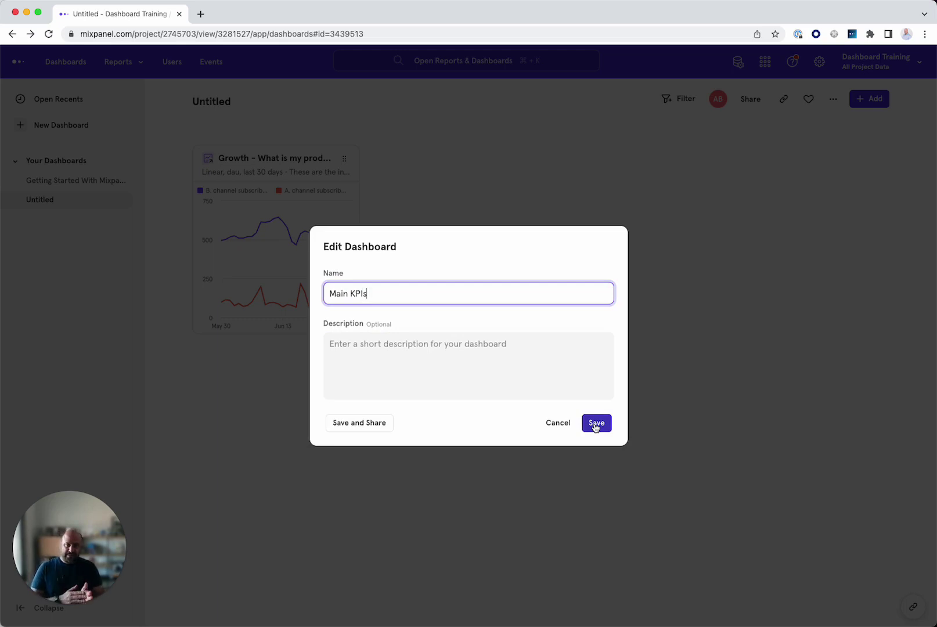
{"action": "left_click", "coordinate": [358, 423]}
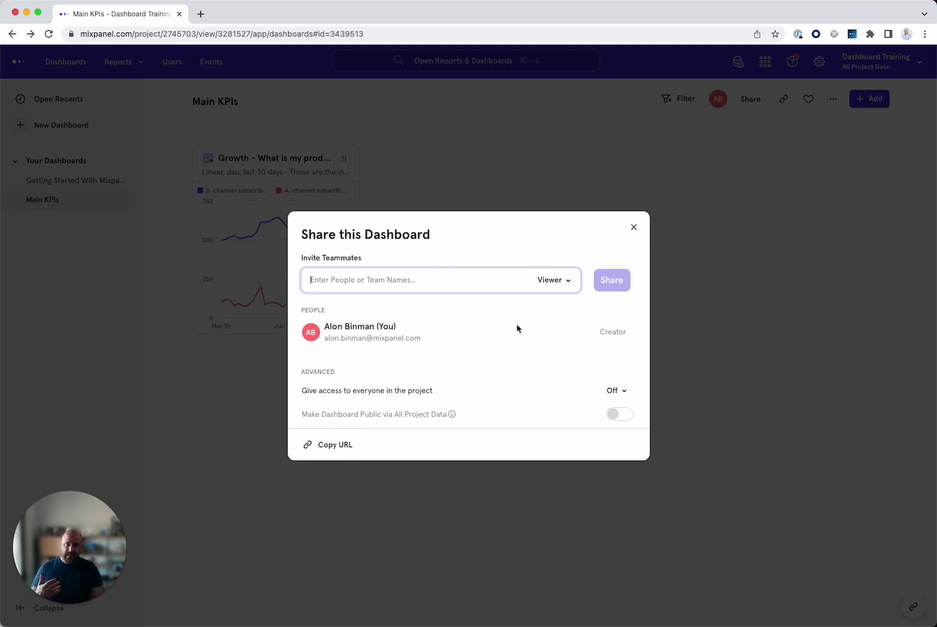
Step: Keep teammates as Viewers and project-wide access Off, then close the Share dialog
{"action": "left_click", "coordinate": [551, 279]}
{"action": "left_click", "coordinate": [556, 322]}
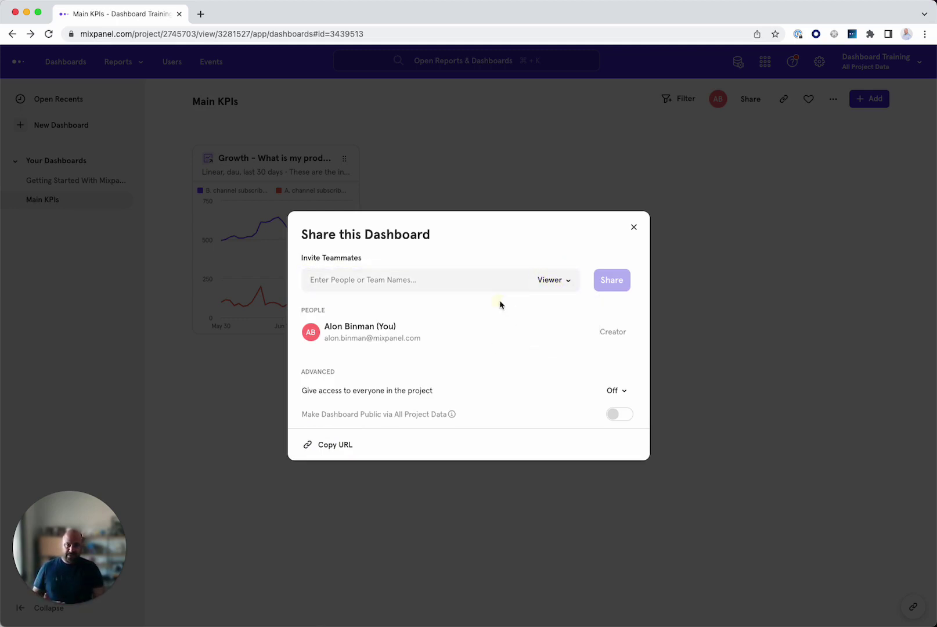
{"action": "left_click", "coordinate": [617, 391]}
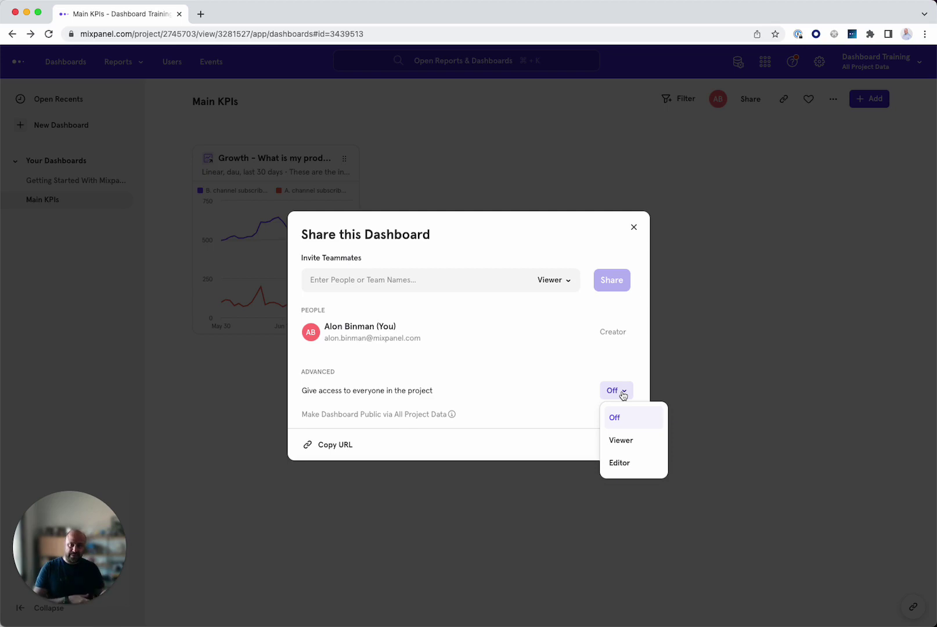
{"action": "left_click", "coordinate": [634, 227]}
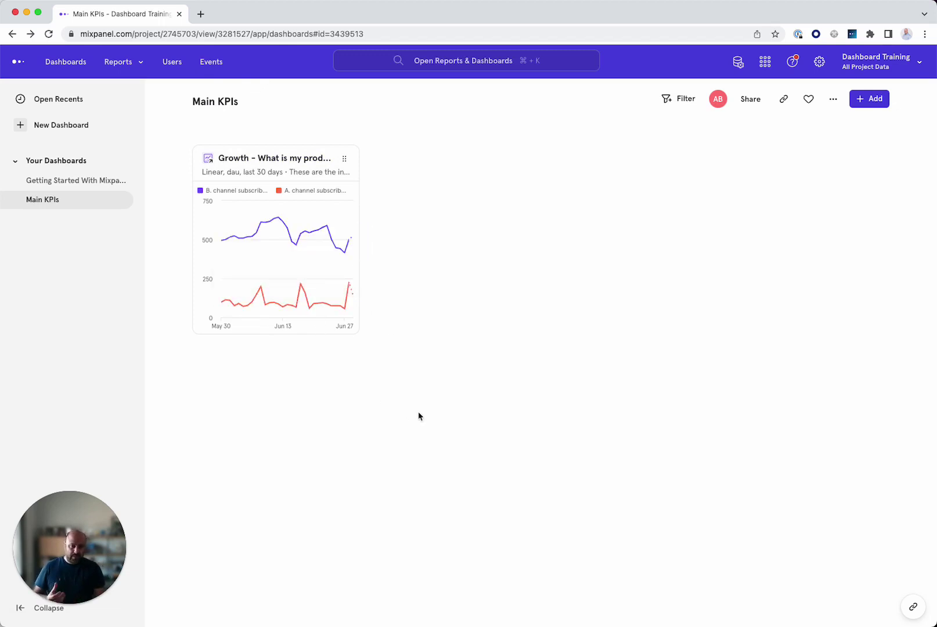
Step: Widen the DAU & WAU chart card across the dashboard
{"action": "mouse_move", "coordinate": [363, 250]}
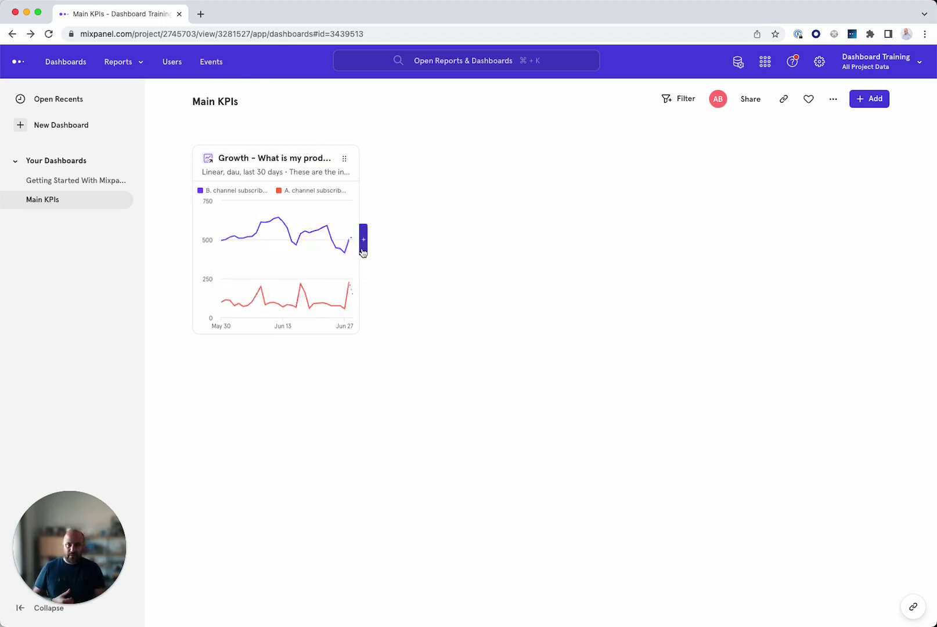
{"action": "left_click", "coordinate": [363, 239]}
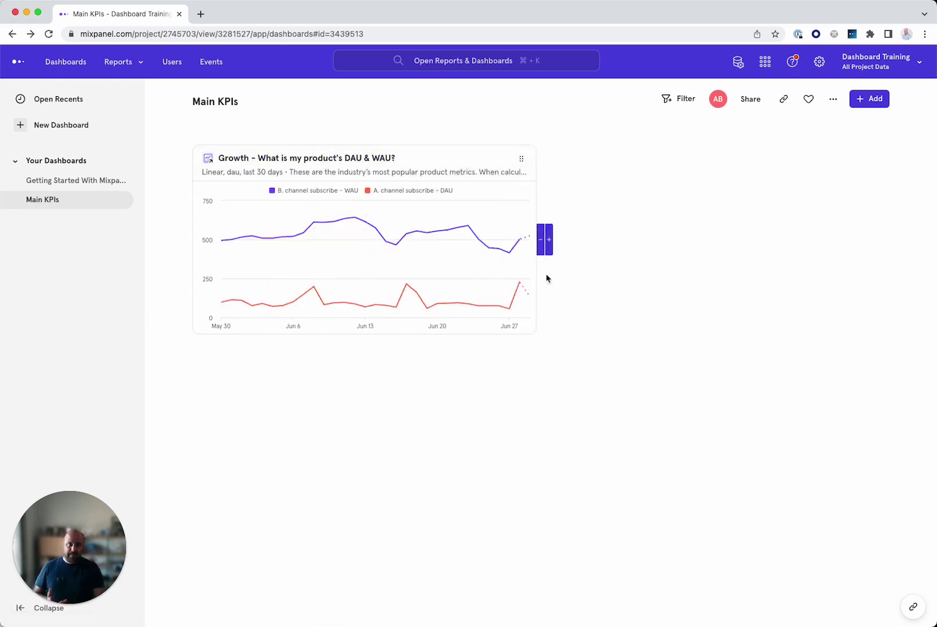
{"action": "left_click", "coordinate": [551, 244]}
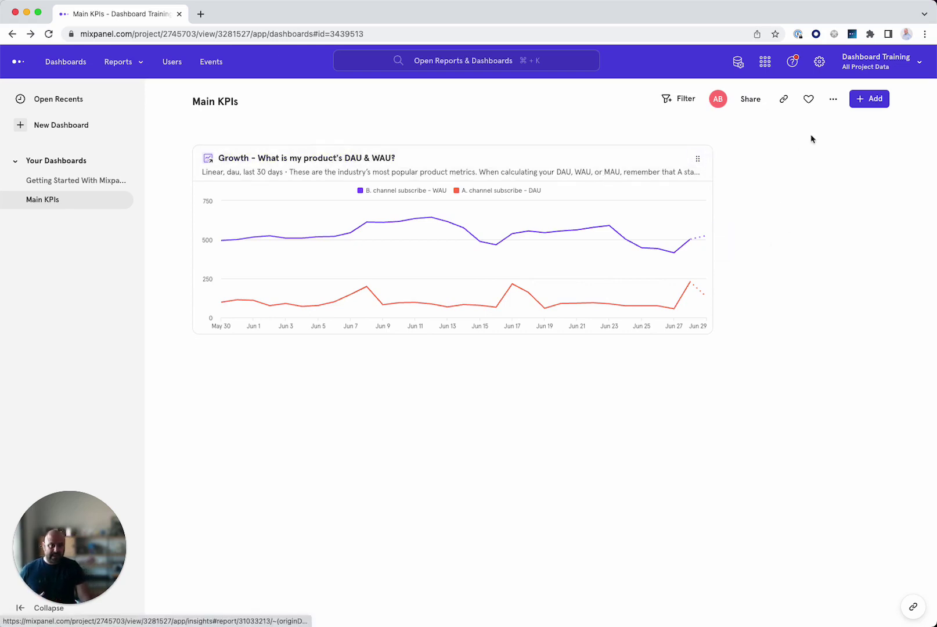
Step: Add the existing report 'Growth - How many new users are signing up?' to Main KPIs
{"action": "left_click", "coordinate": [868, 99]}
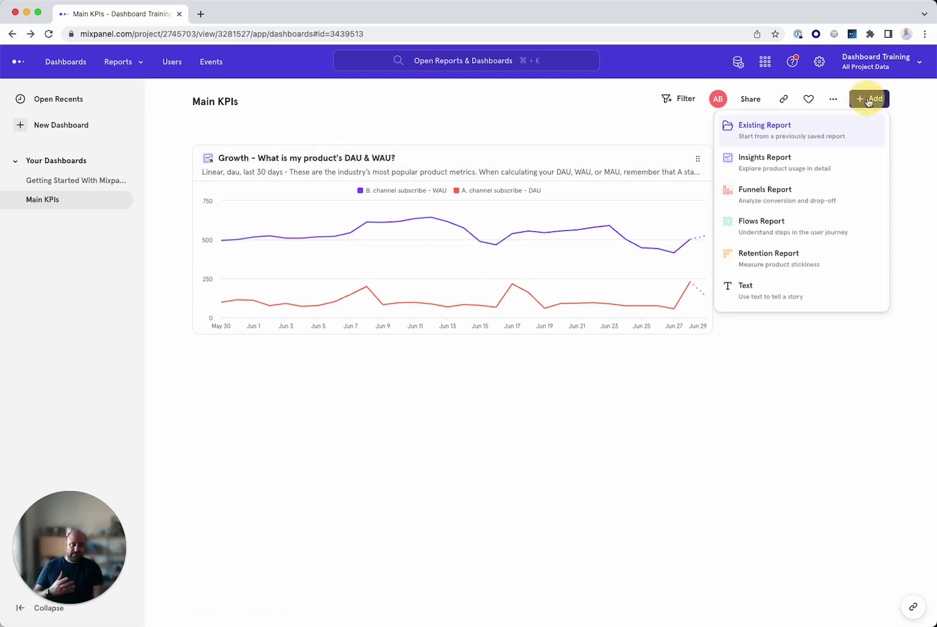
{"action": "left_click", "coordinate": [826, 127]}
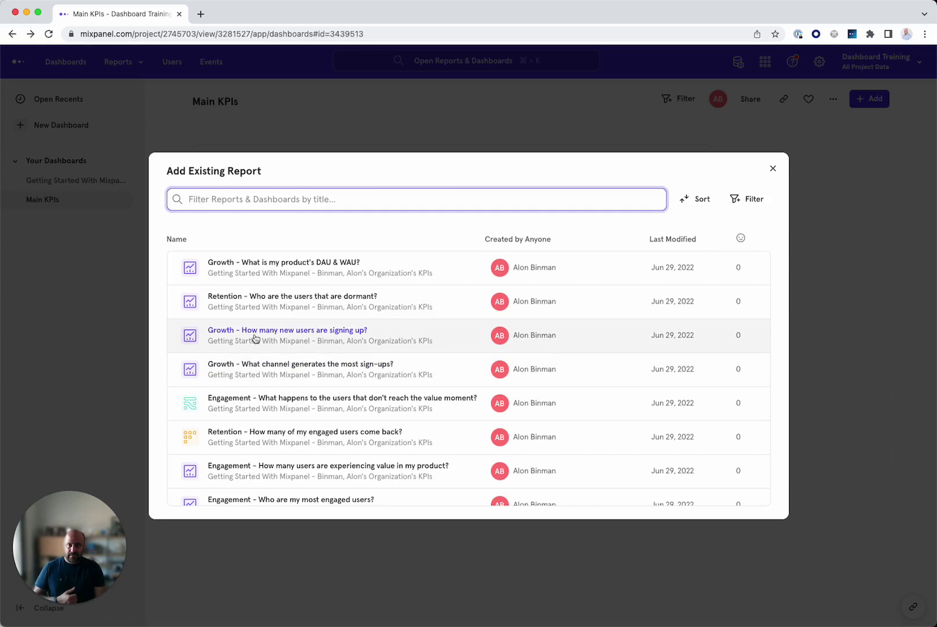
{"action": "left_click", "coordinate": [254, 338]}
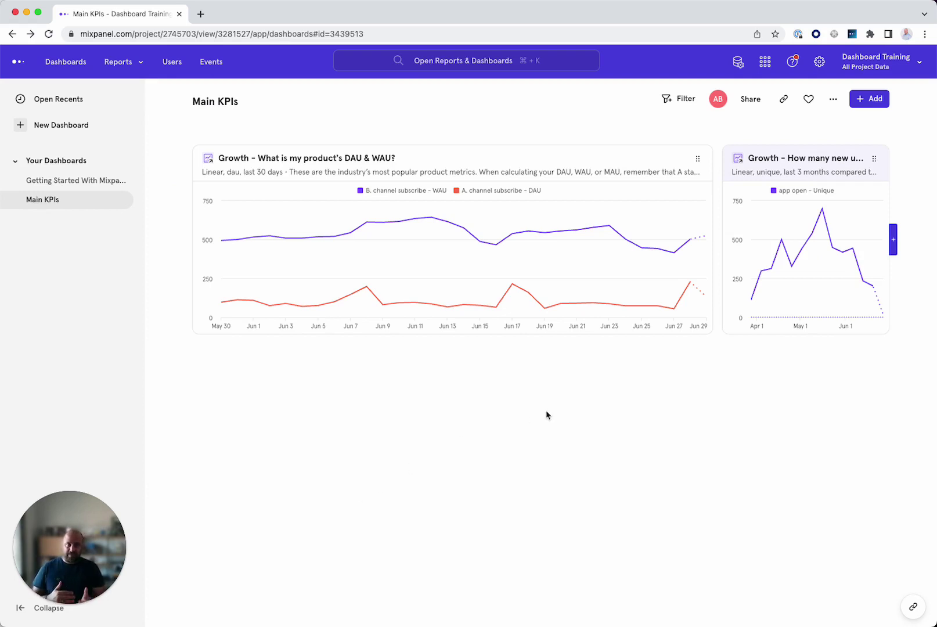
Step: Switch the new-users signing-up card's chart type to Metric, showing 5,000 users
{"action": "left_click", "coordinate": [874, 161]}
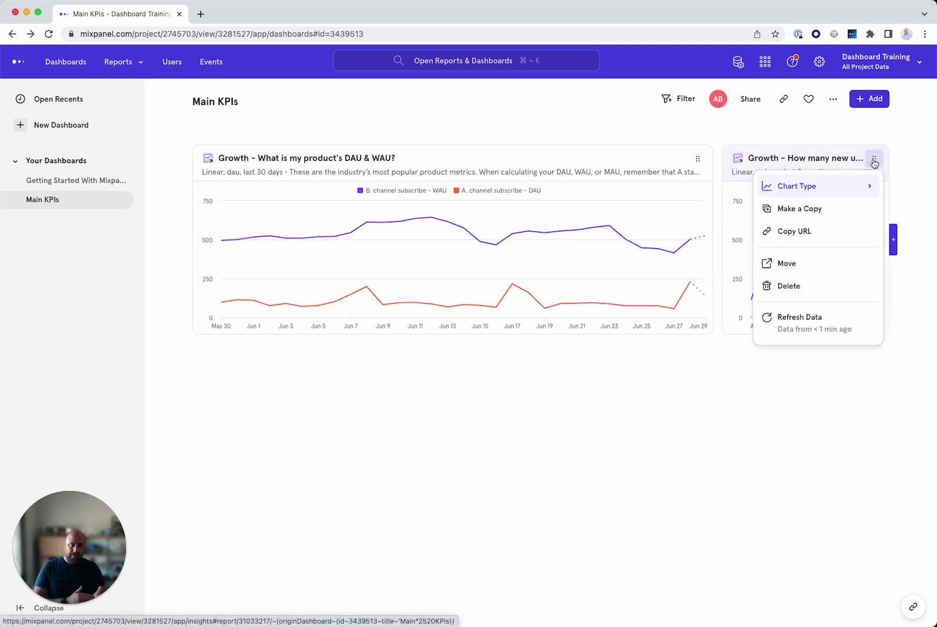
{"action": "mouse_move", "coordinate": [853, 184]}
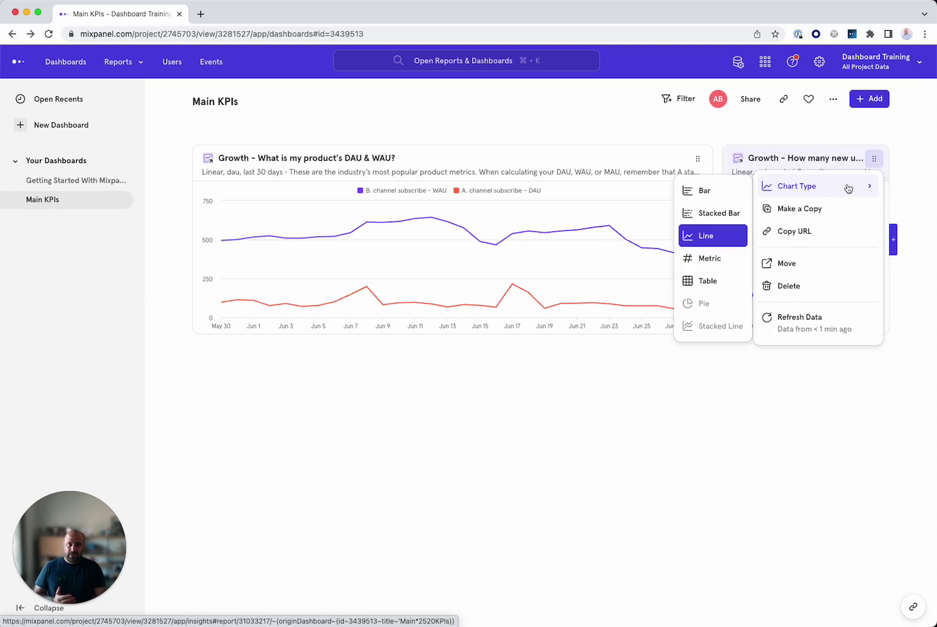
{"action": "left_click", "coordinate": [705, 265]}
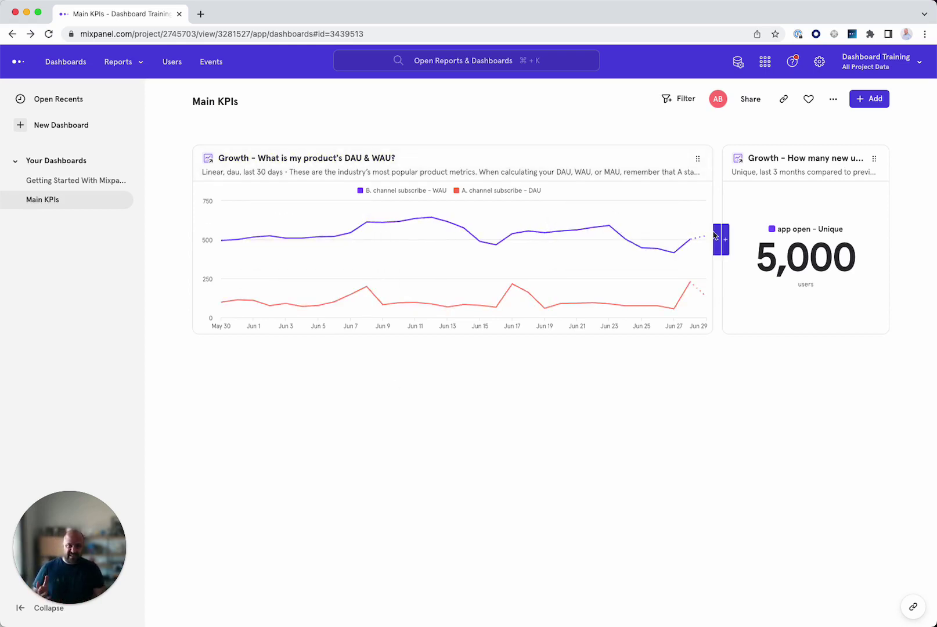
Step: Insert a text card and drag it to the first position on Main KPIs
{"action": "left_click", "coordinate": [717, 239]}
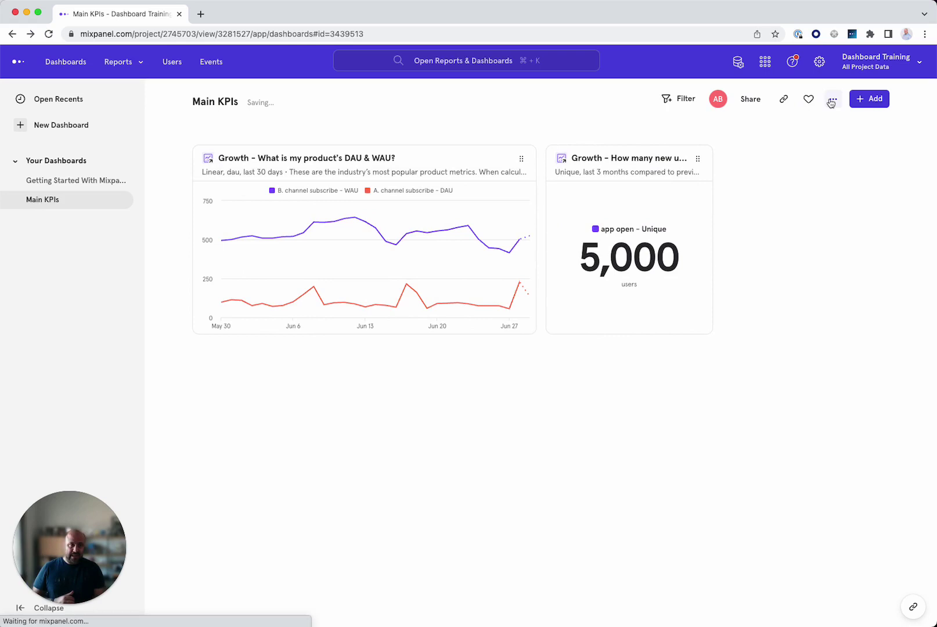
{"action": "left_click", "coordinate": [860, 100]}
{"action": "left_click", "coordinate": [765, 299]}
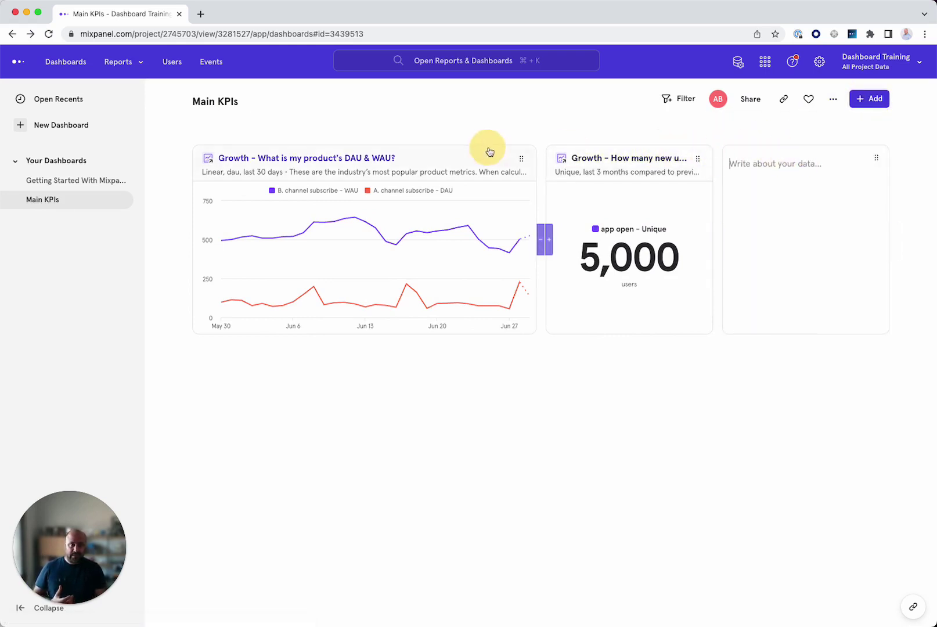
{"action": "left_click", "coordinate": [776, 161]}
{"action": "left_click_drag", "start_coordinate": [876, 158], "coordinate": [317, 153]}
Step: Begin typing the heading 'Main North Star Metric' into the text card
{"action": "left_click", "coordinate": [285, 193]}
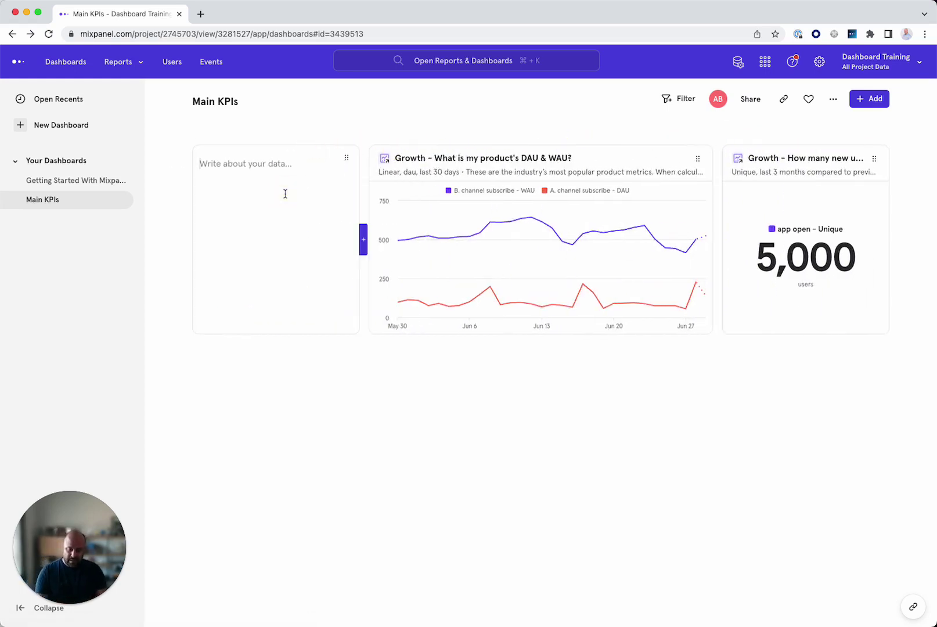
{"action": "type", "text": "T"}
{"action": "key", "text": "BackSpace"}
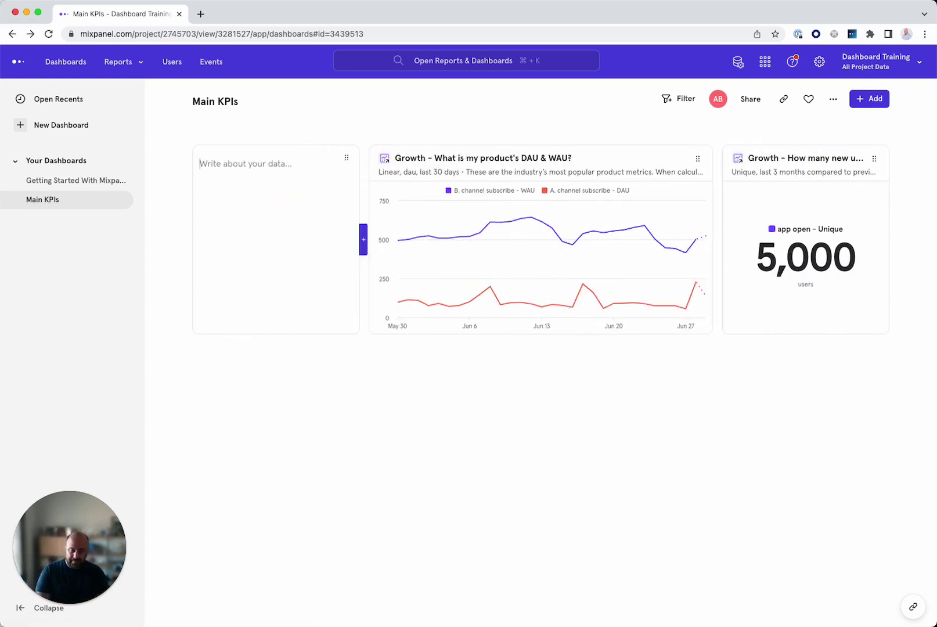
{"action": "type", "text": "Main N"}
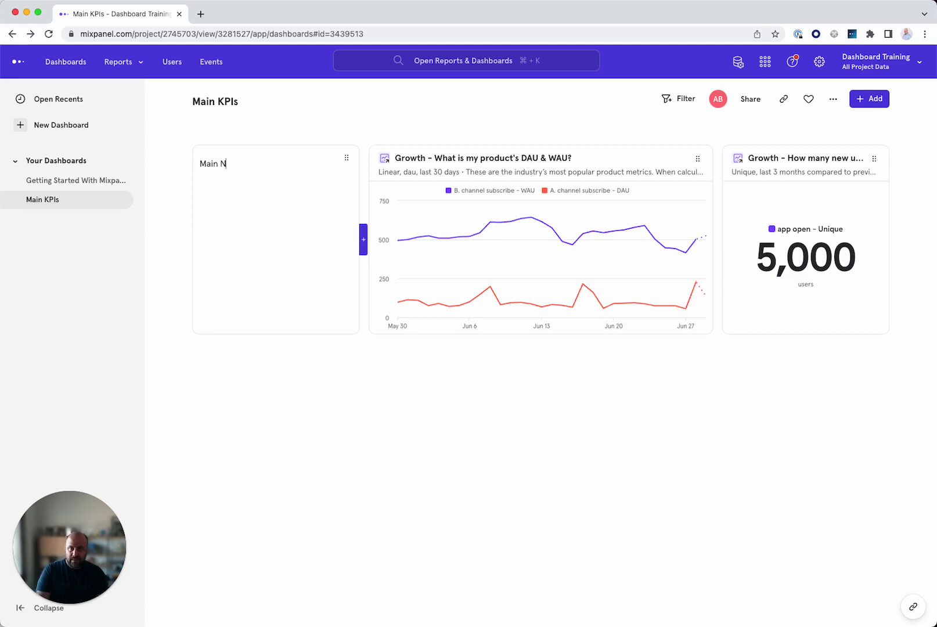
{"action": "type", "text": "orth"}
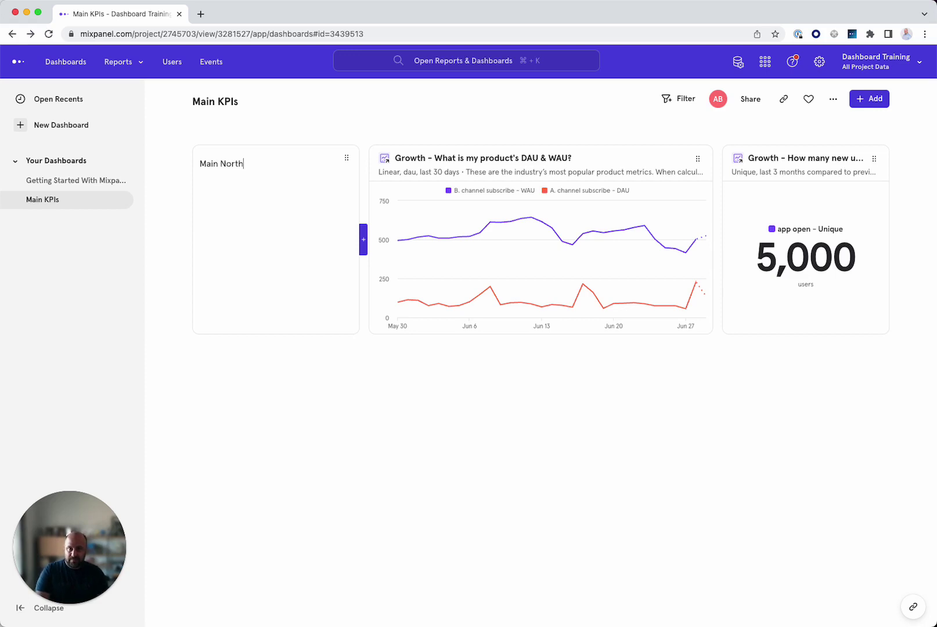
{"action": "type", "text": " Star"}
{"action": "type", "text": " Ma"}
Step: Format the 'Main North Star Metric' line with the Title text style
{"action": "triple_click", "coordinate": [293, 164]}
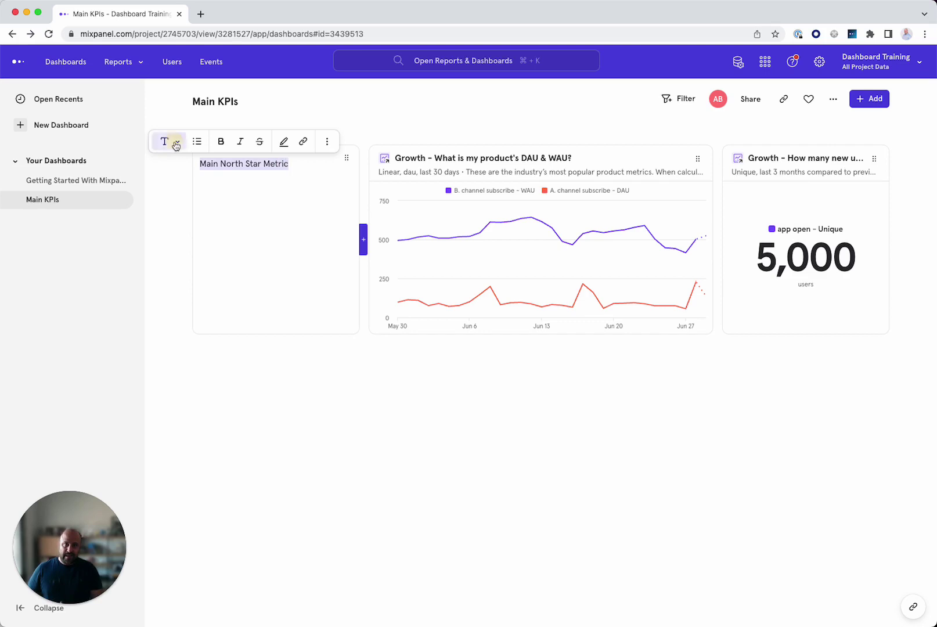
{"action": "left_click", "coordinate": [176, 144]}
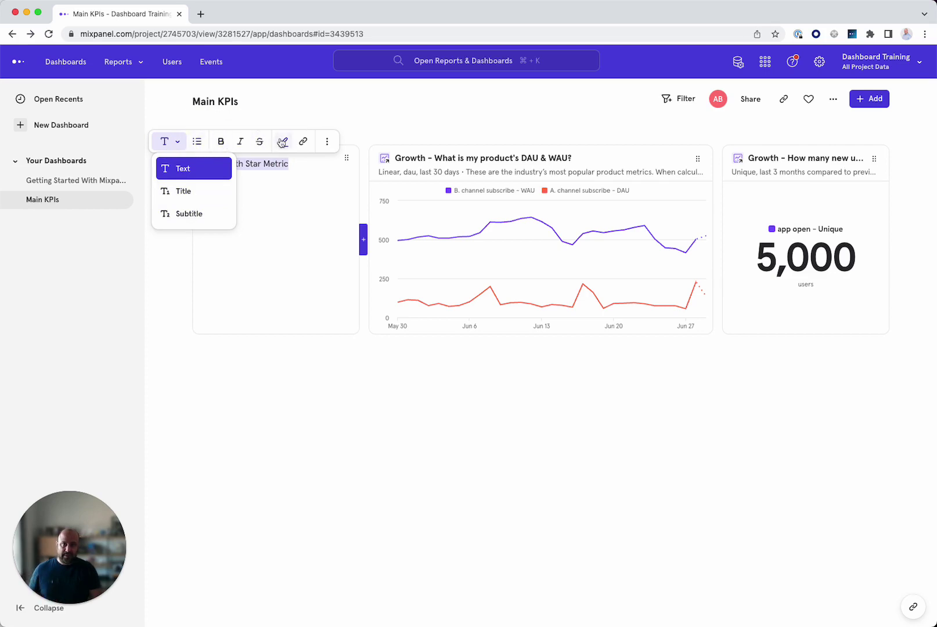
{"action": "left_click", "coordinate": [327, 142]}
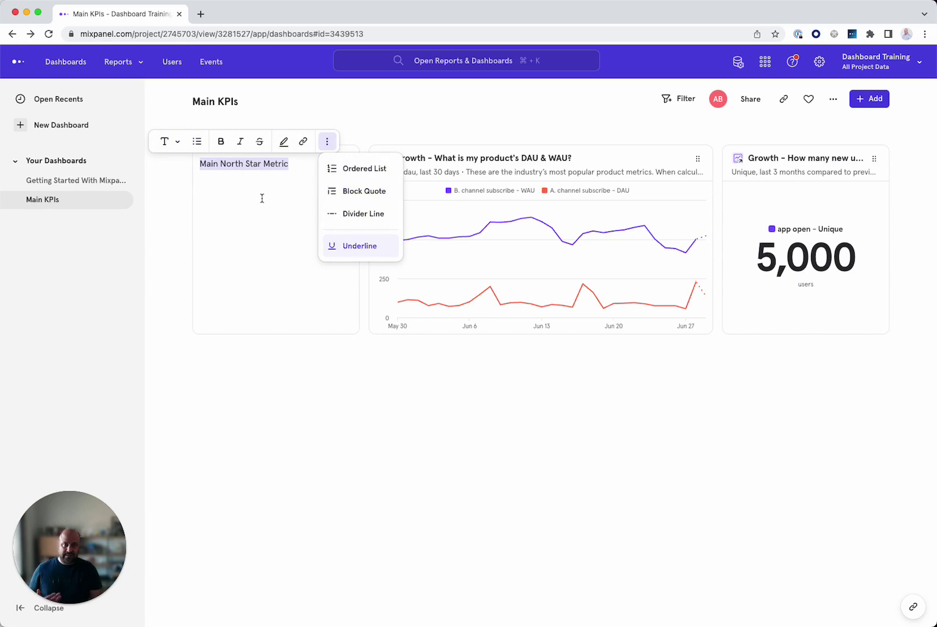
{"action": "left_click", "coordinate": [181, 146]}
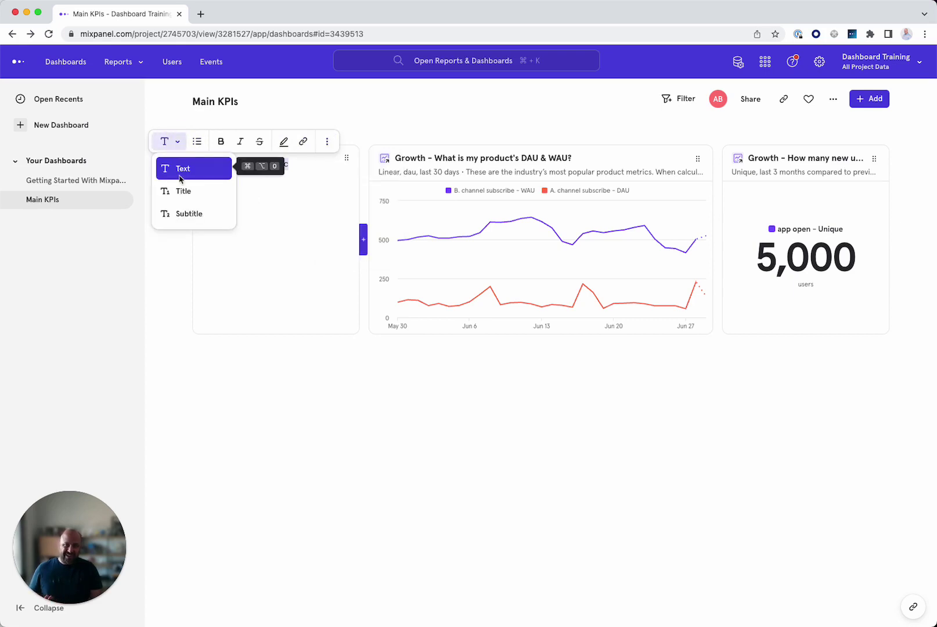
{"action": "left_click", "coordinate": [181, 193]}
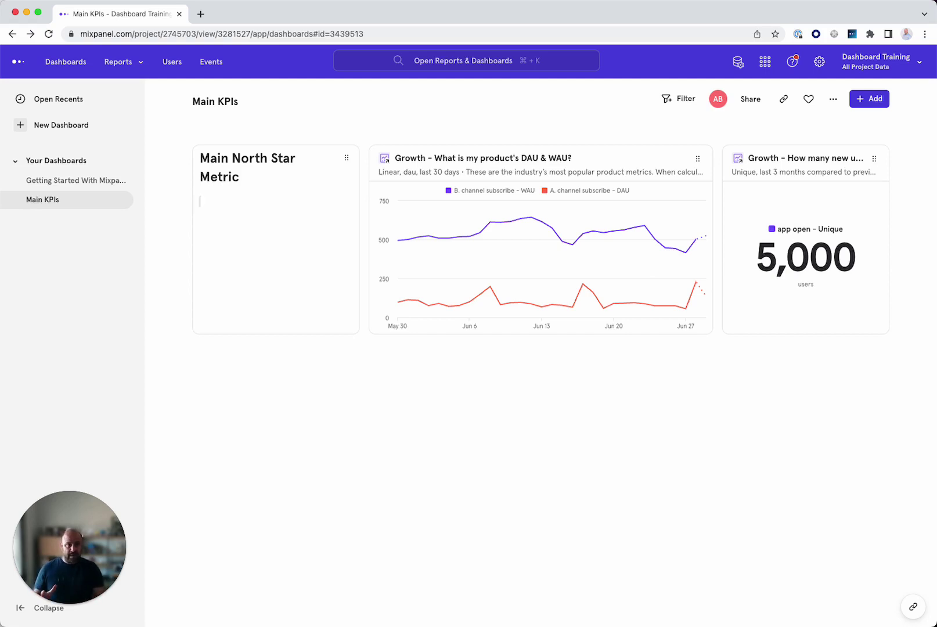
{"action": "left_click", "coordinate": [748, 100]}
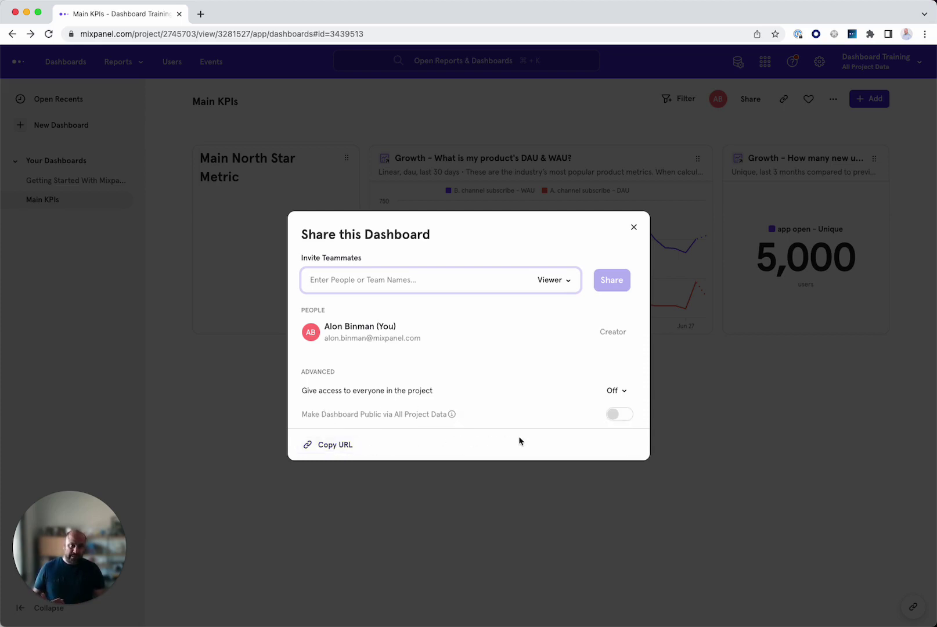
{"action": "left_click", "coordinate": [620, 419]}
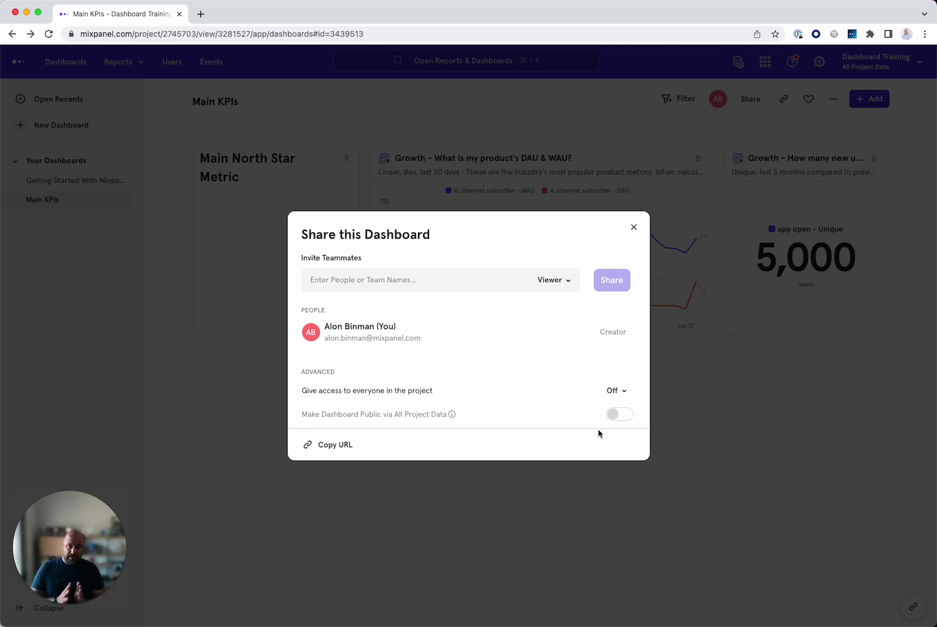
{"action": "left_click", "coordinate": [634, 227]}
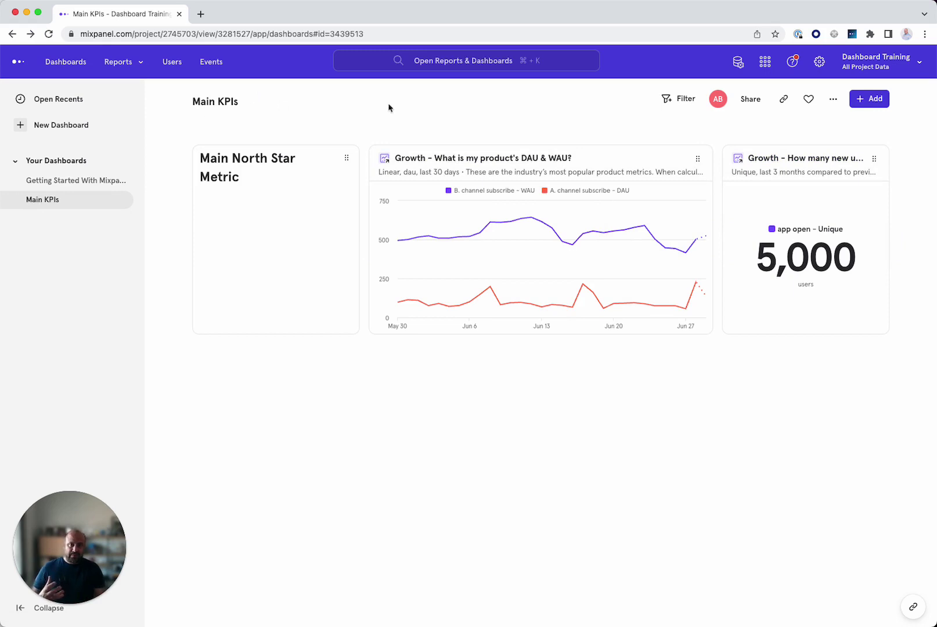
Step: Duplicate the Main KPIs dashboard and dismiss the copy's sharing prompt
{"action": "left_click", "coordinate": [834, 100]}
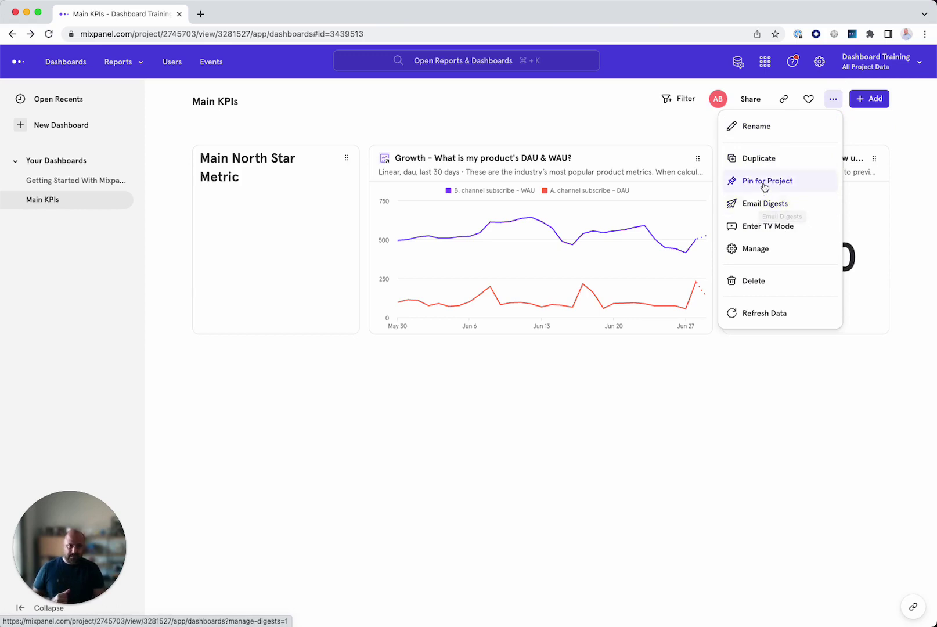
{"action": "left_click", "coordinate": [762, 164]}
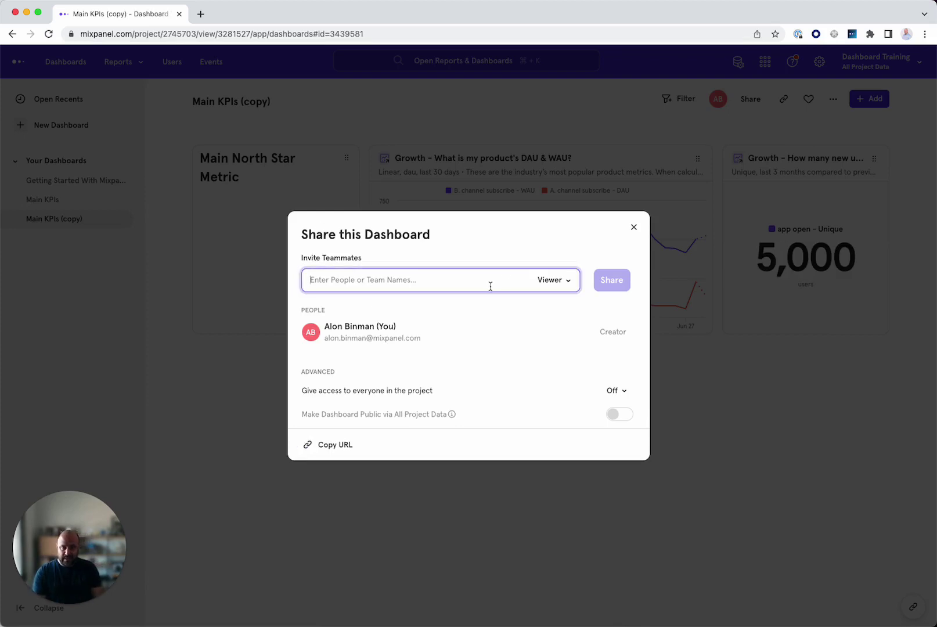
{"action": "left_click", "coordinate": [632, 227]}
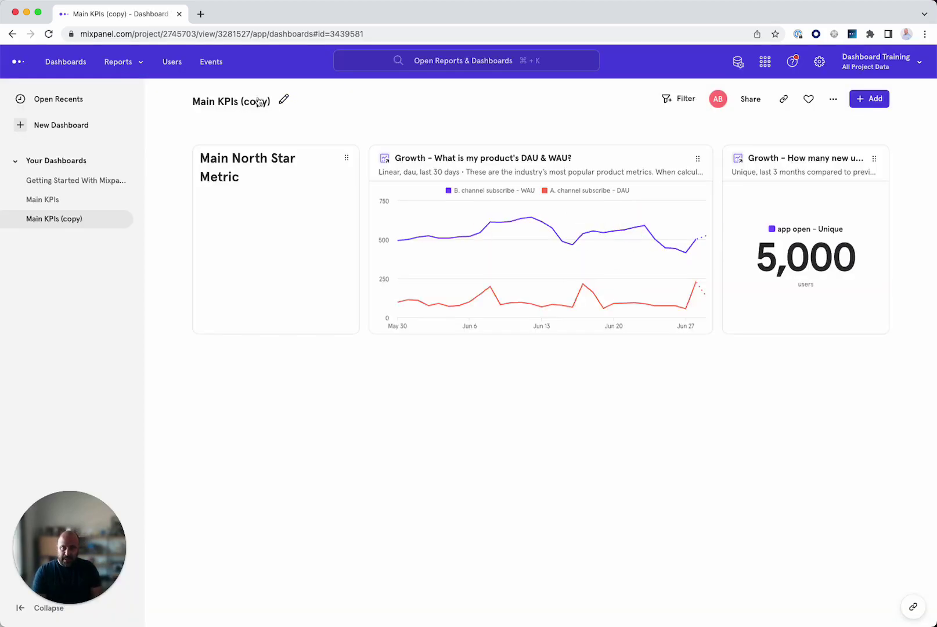
Step: Rename the copy from 'Main KPIs (copy)' to 'Daily KPIs'
{"action": "left_click", "coordinate": [280, 99]}
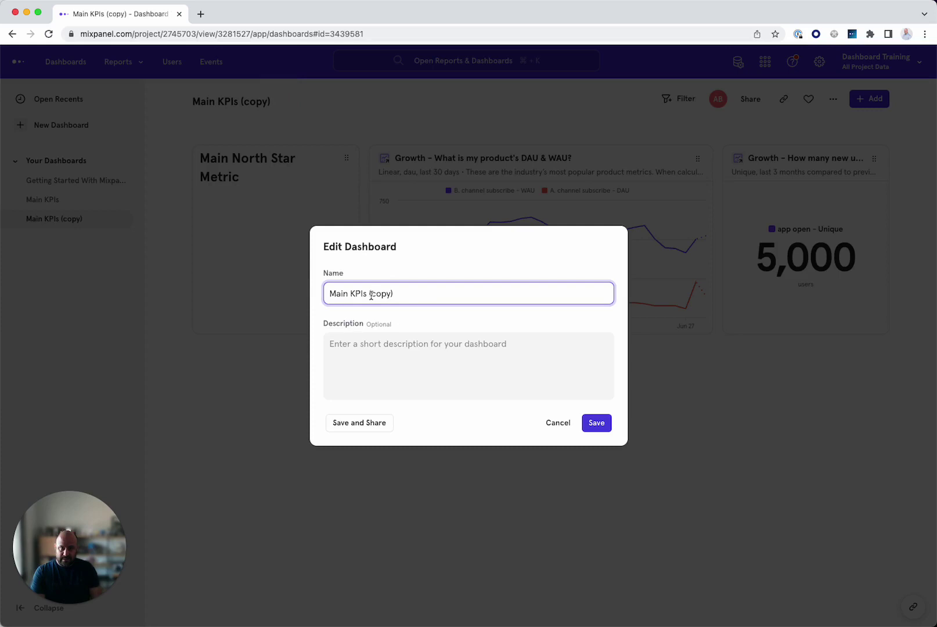
{"action": "left_click_drag", "start_coordinate": [418, 295], "coordinate": [366, 294]}
{"action": "key", "text": "BackSpace"}
{"action": "double_click", "coordinate": [332, 295]}
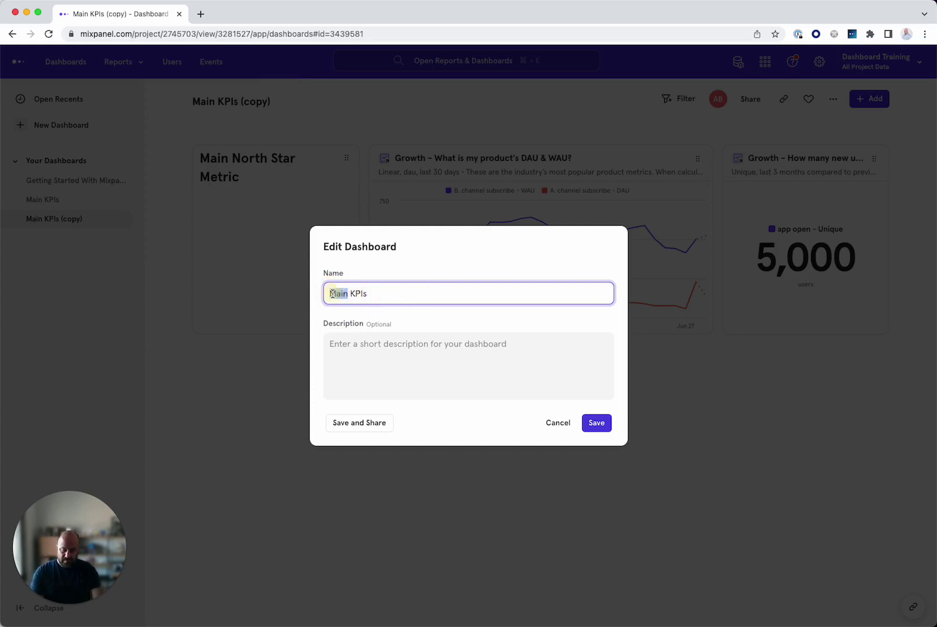
{"action": "type", "text": "Daily"}
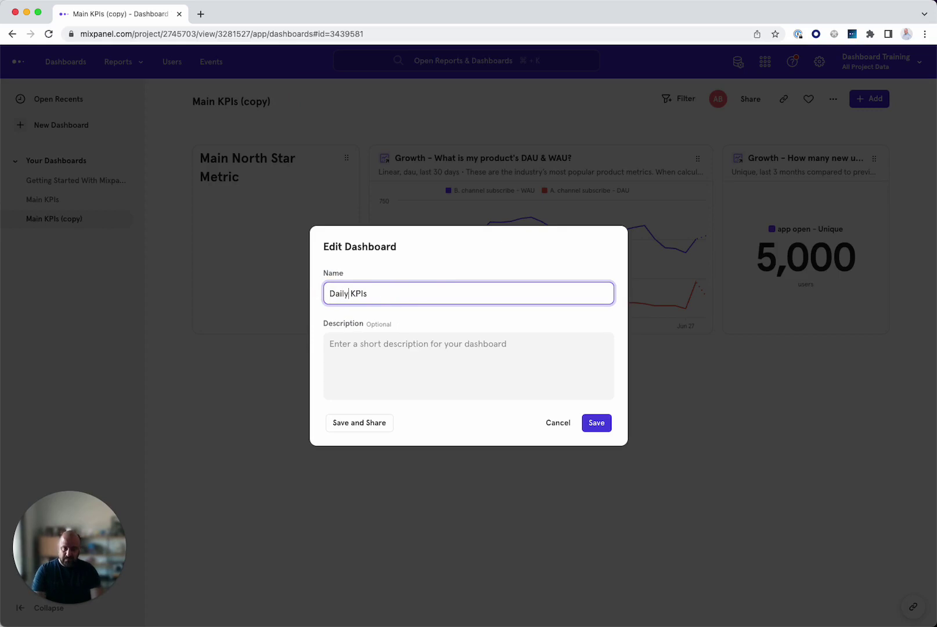
Step: Save the 'Daily KPIs' dashboard name and limit the charts to today's data
{"action": "left_click", "coordinate": [597, 428]}
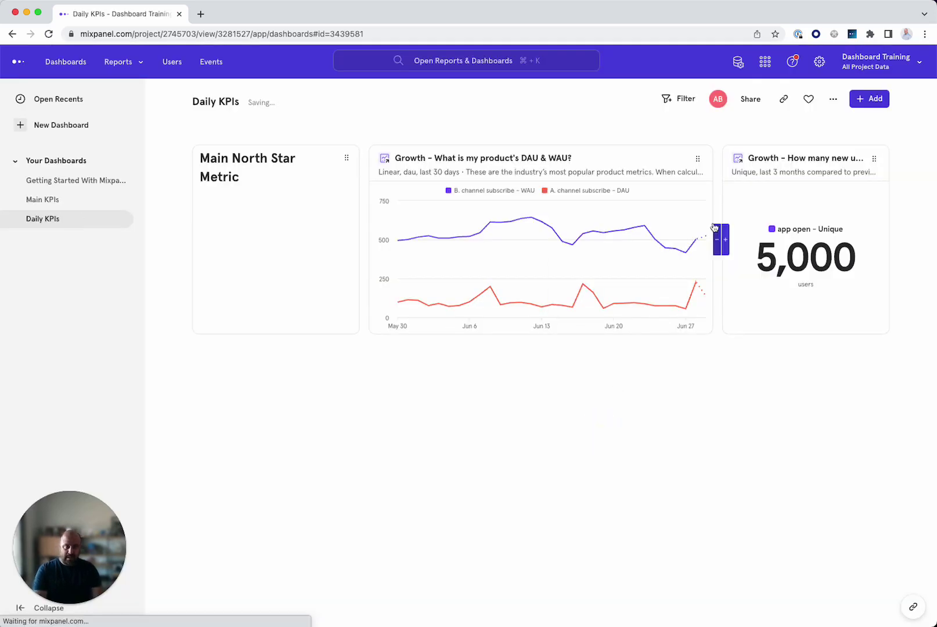
{"action": "left_click", "coordinate": [685, 100]}
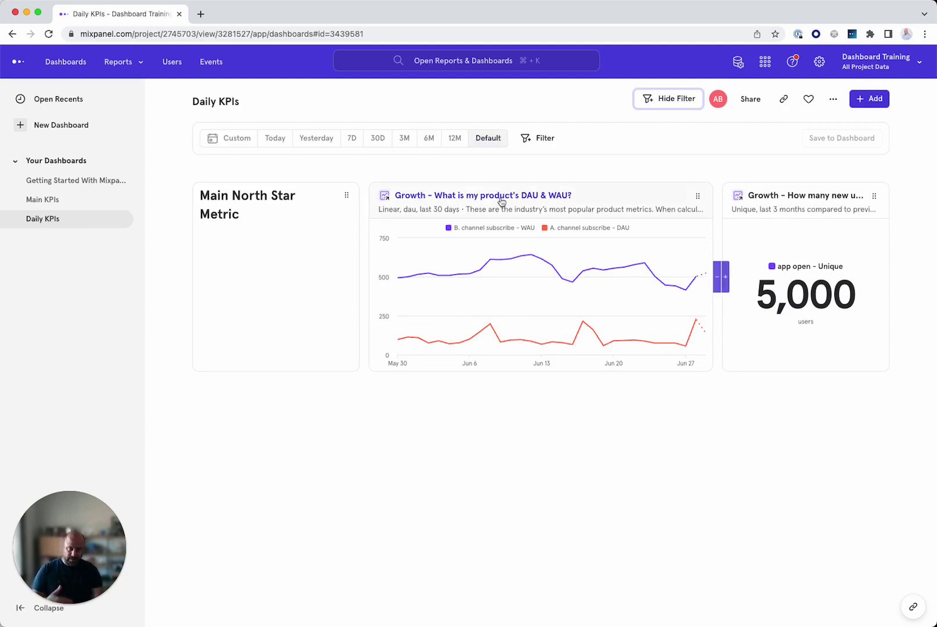
{"action": "left_click", "coordinate": [275, 140]}
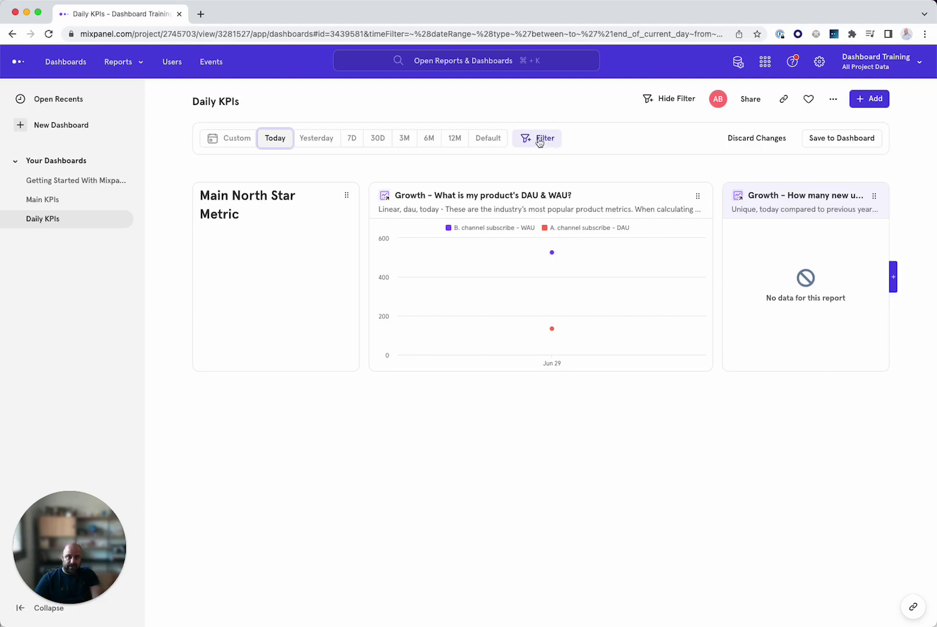
Step: Filter the dashboard to City equals New York over the last 30 days (30D)
{"action": "left_click", "coordinate": [539, 142]}
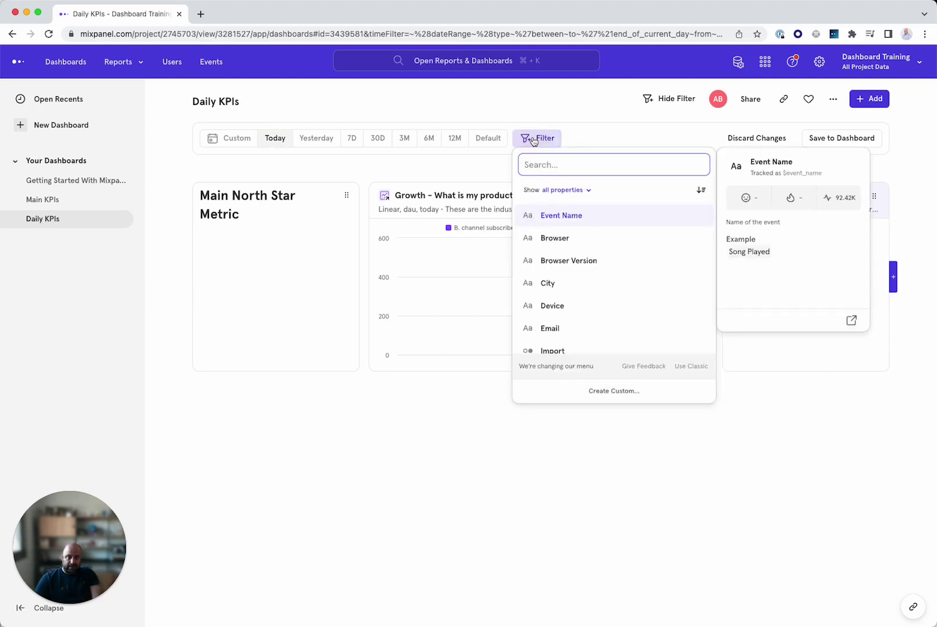
{"action": "left_click", "coordinate": [549, 286]}
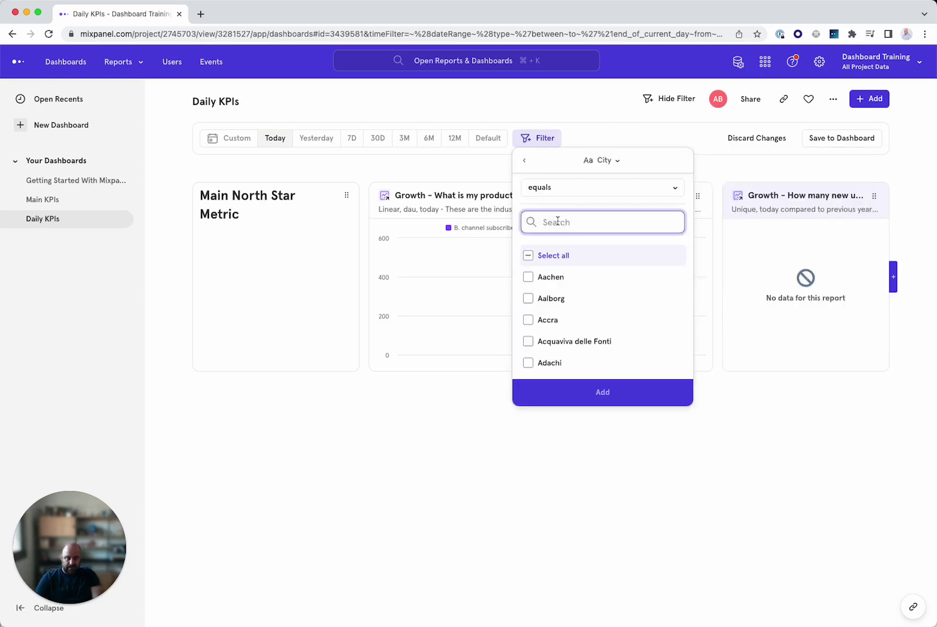
{"action": "type", "text": "ne"}
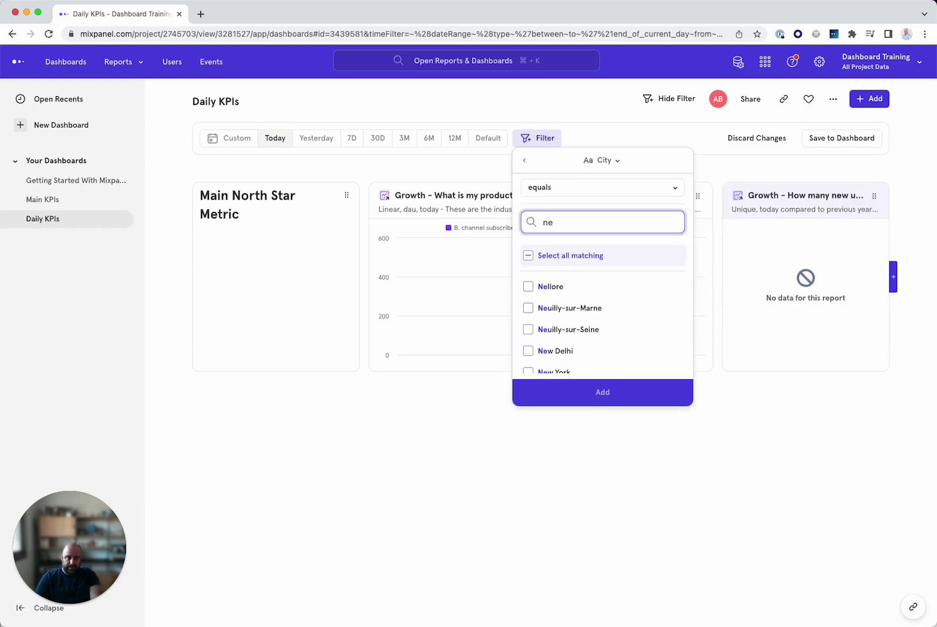
{"action": "type", "text": "w"}
{"action": "left_click", "coordinate": [528, 309]}
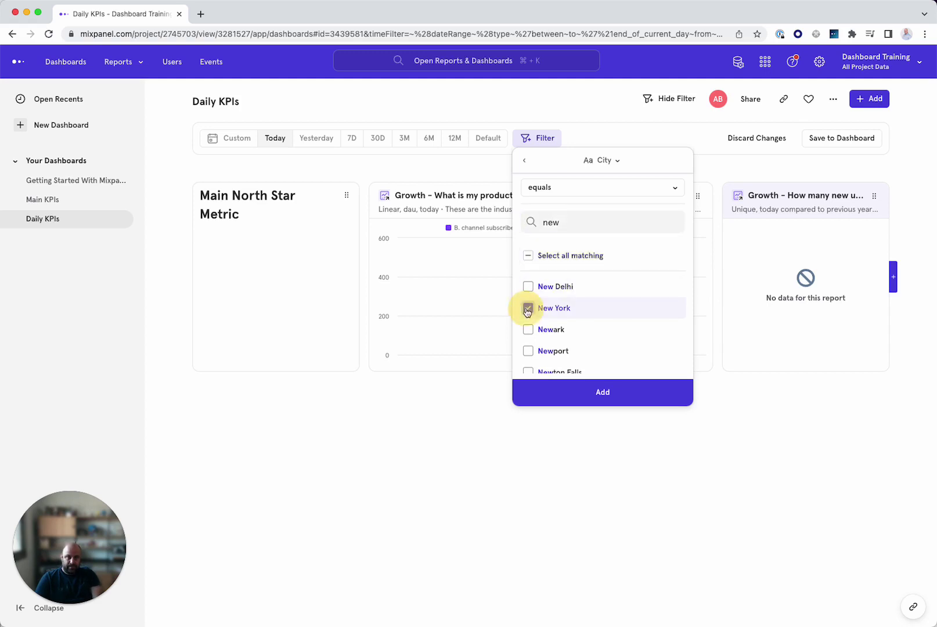
{"action": "left_click", "coordinate": [551, 388]}
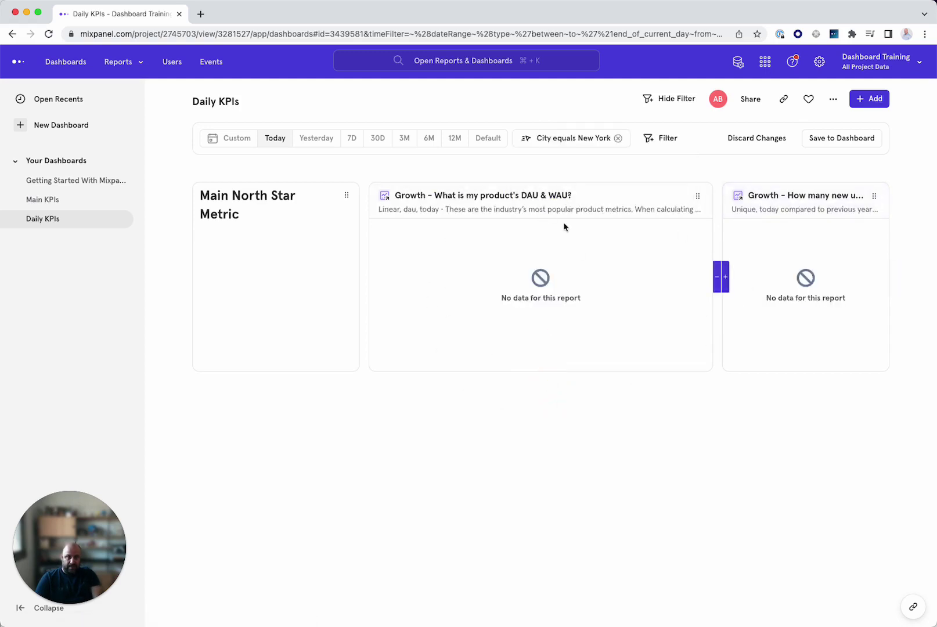
{"action": "left_click", "coordinate": [379, 140]}
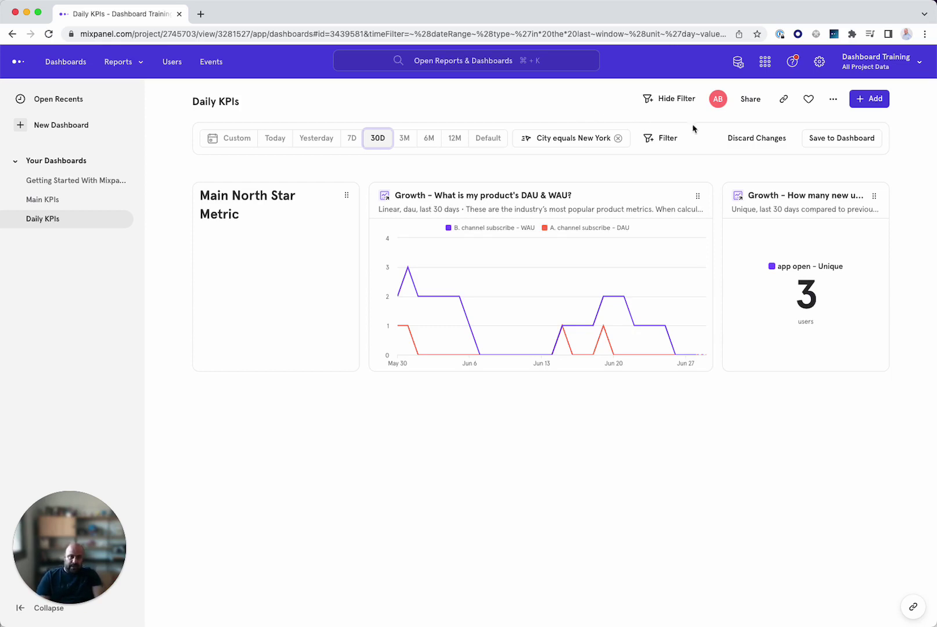
Step: Pin Daily KPIs for the whole project, then check its pinned sidebar entry and the dashboard's options
{"action": "left_click", "coordinate": [833, 100]}
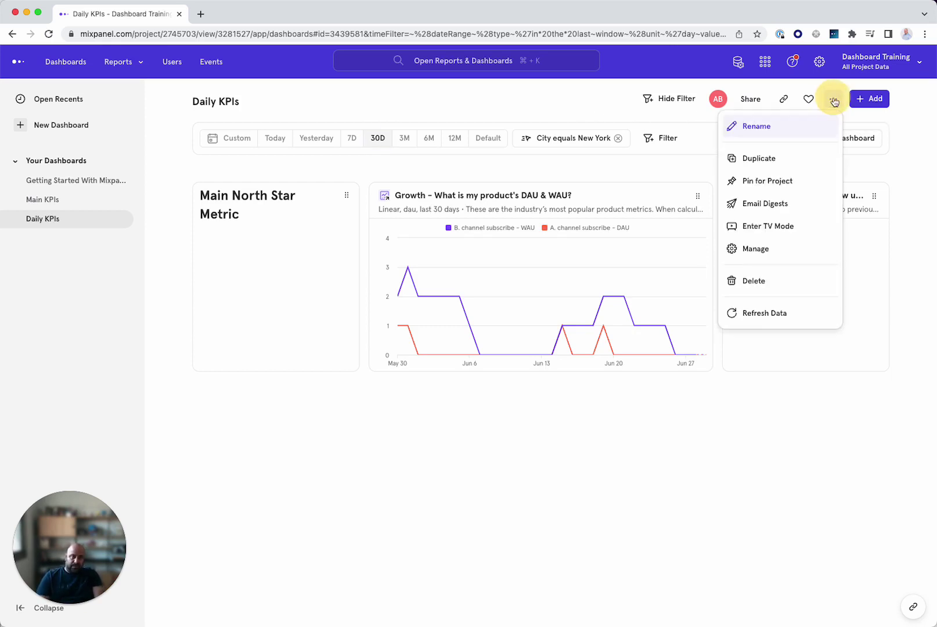
{"action": "left_click", "coordinate": [773, 182]}
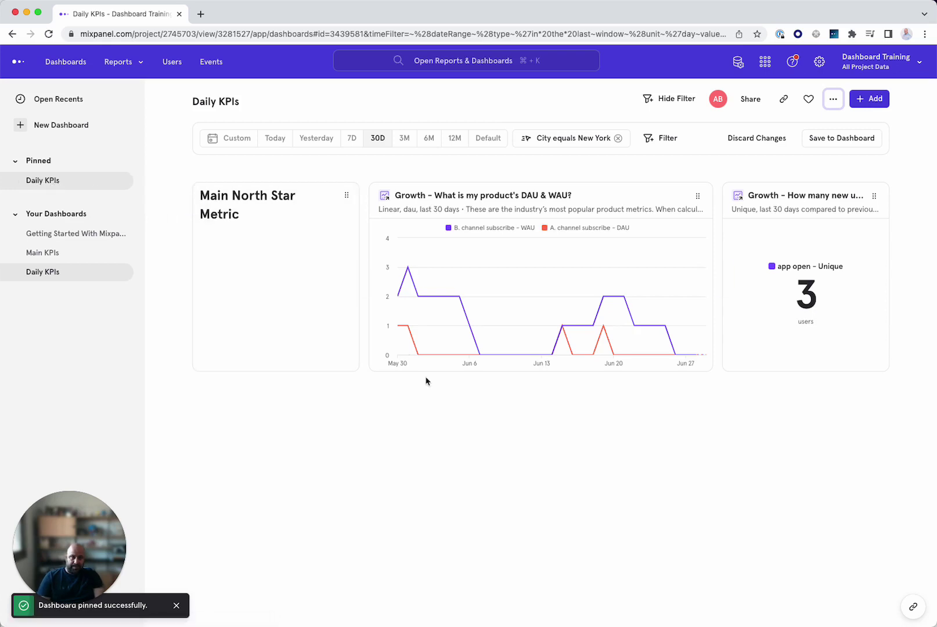
{"action": "left_click", "coordinate": [121, 182]}
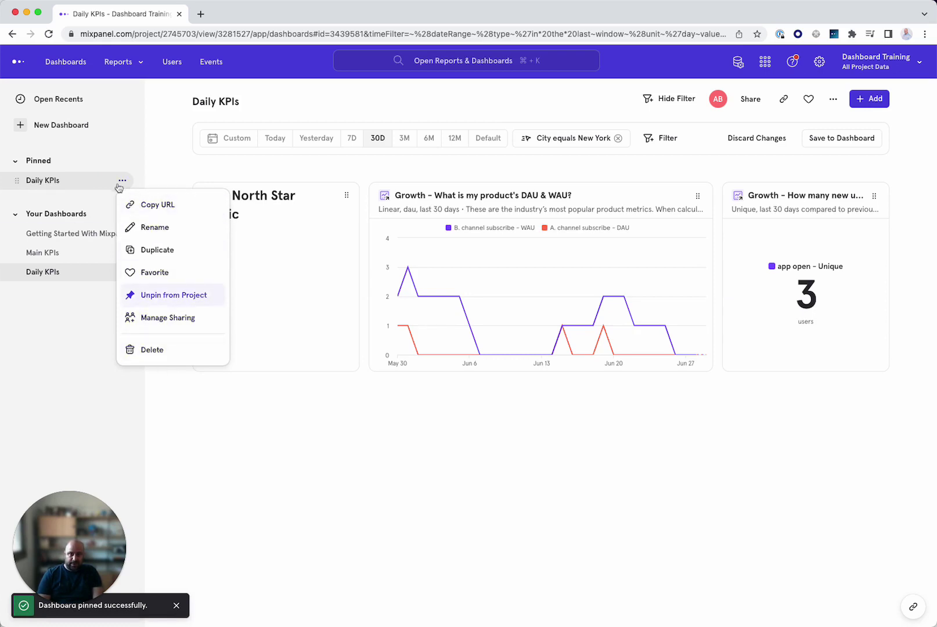
{"action": "left_click", "coordinate": [304, 482]}
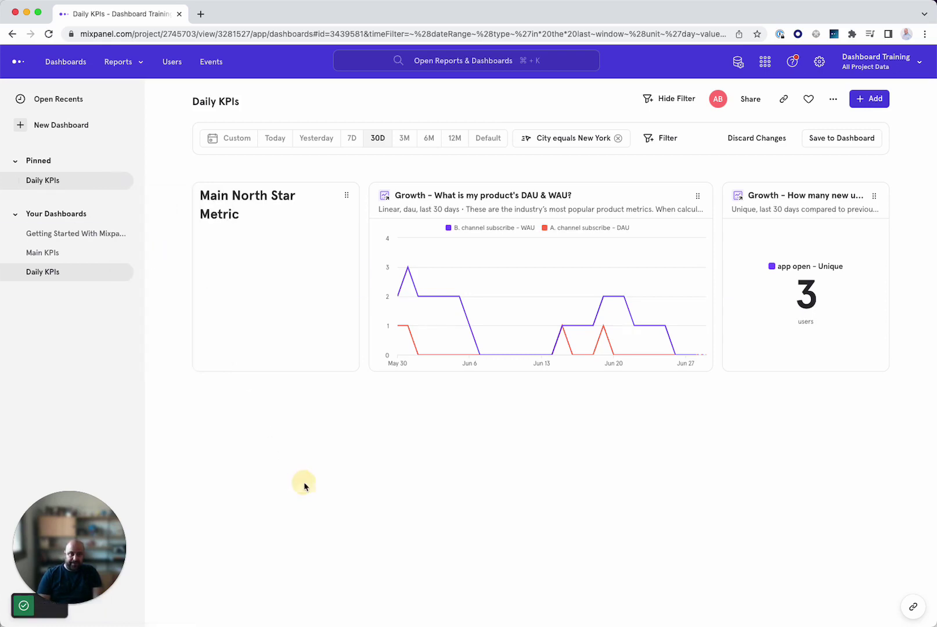
{"action": "left_click", "coordinate": [834, 102]}
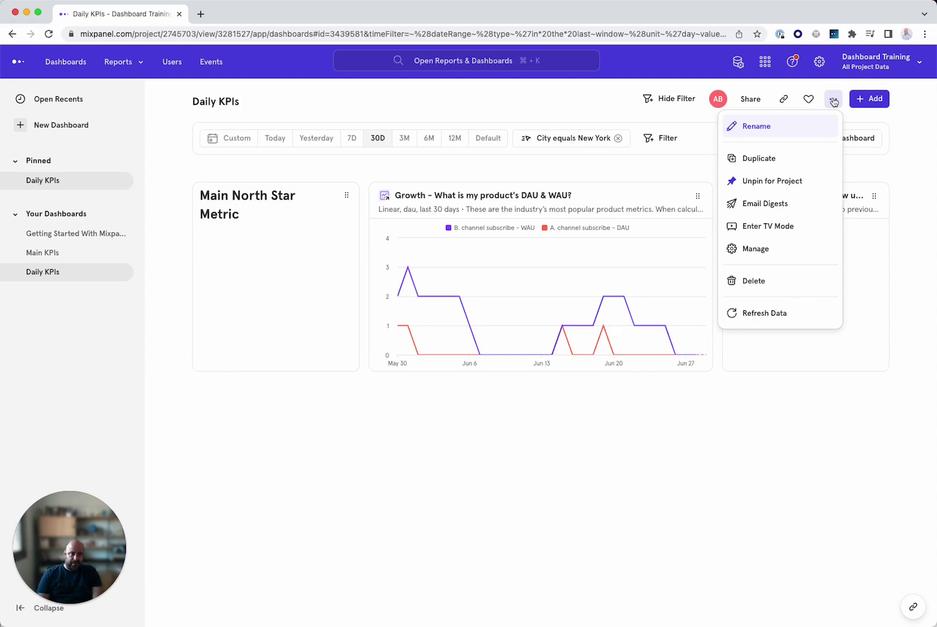
Step: Start a new email digest named 'Daily Digest' based on the Main KPIs dashboard
{"action": "left_click", "coordinate": [780, 202]}
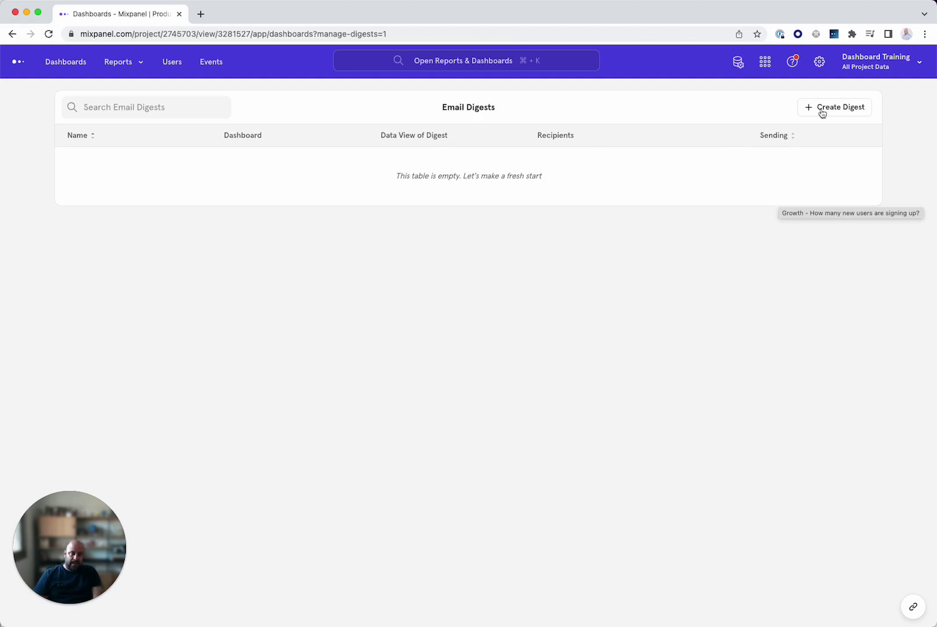
{"action": "left_click", "coordinate": [831, 107]}
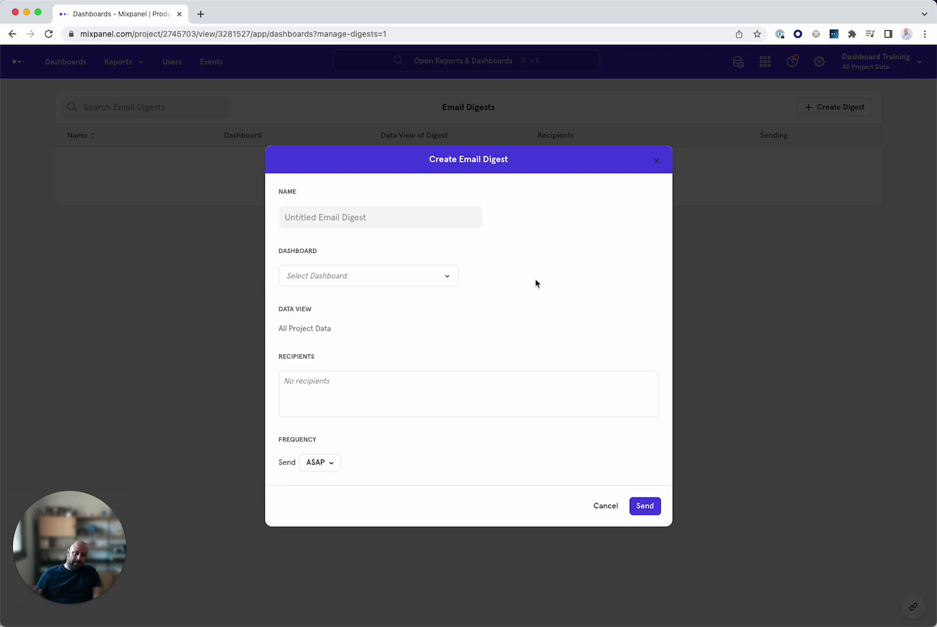
{"action": "left_click", "coordinate": [370, 220]}
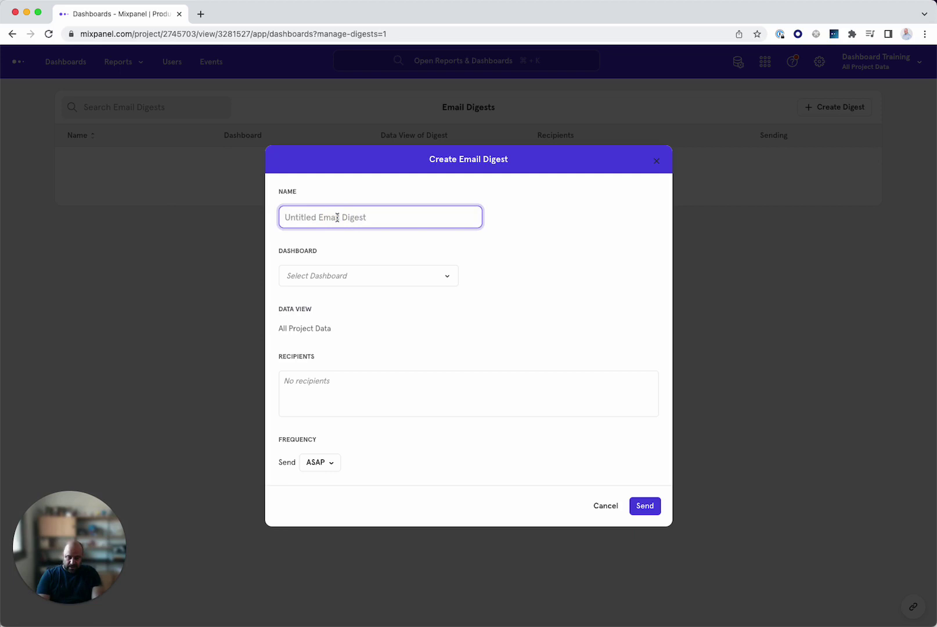
{"action": "type", "text": "Daily D"}
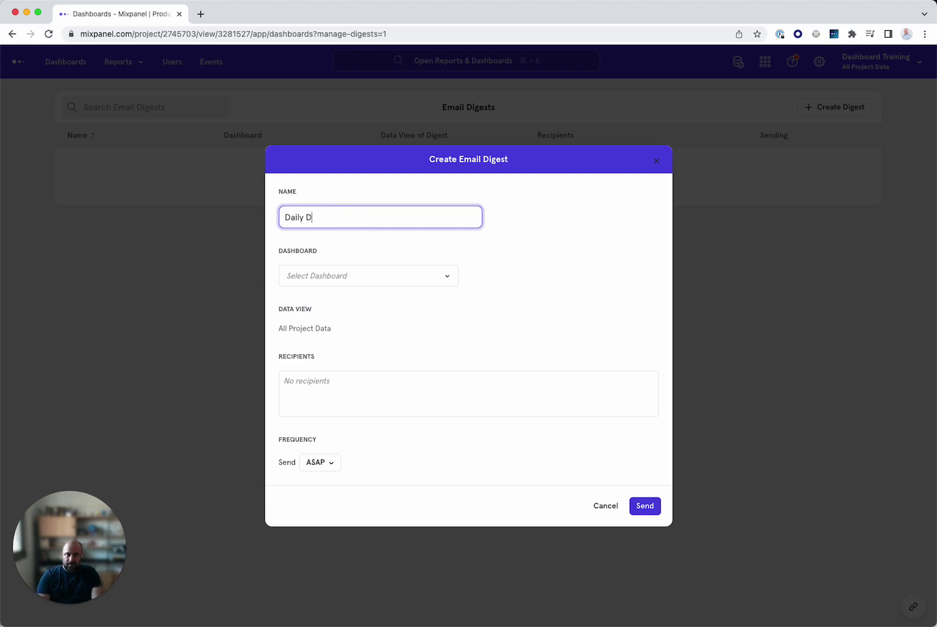
{"action": "type", "text": "igest"}
{"action": "left_click", "coordinate": [317, 283]}
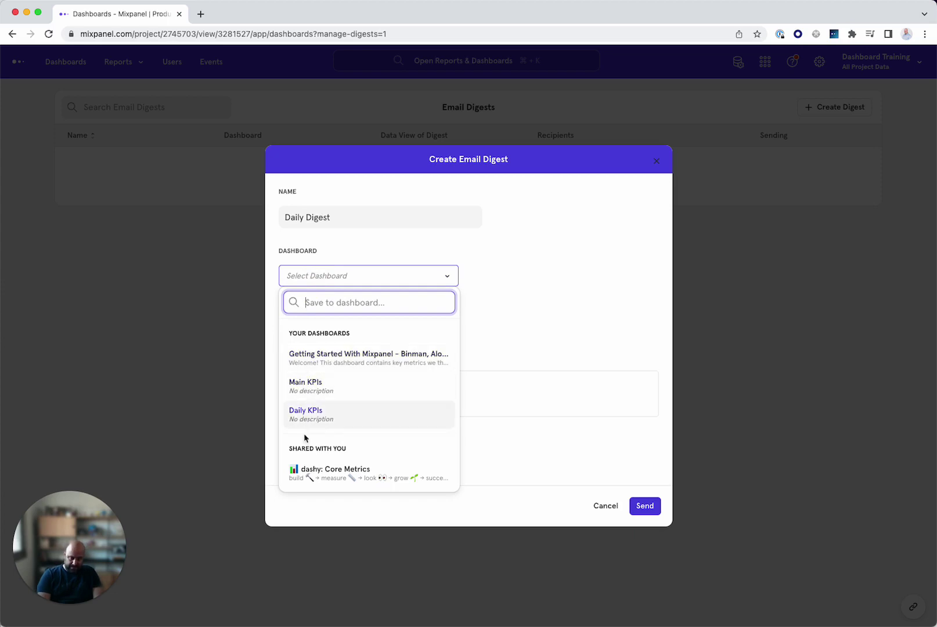
{"action": "left_click", "coordinate": [314, 391]}
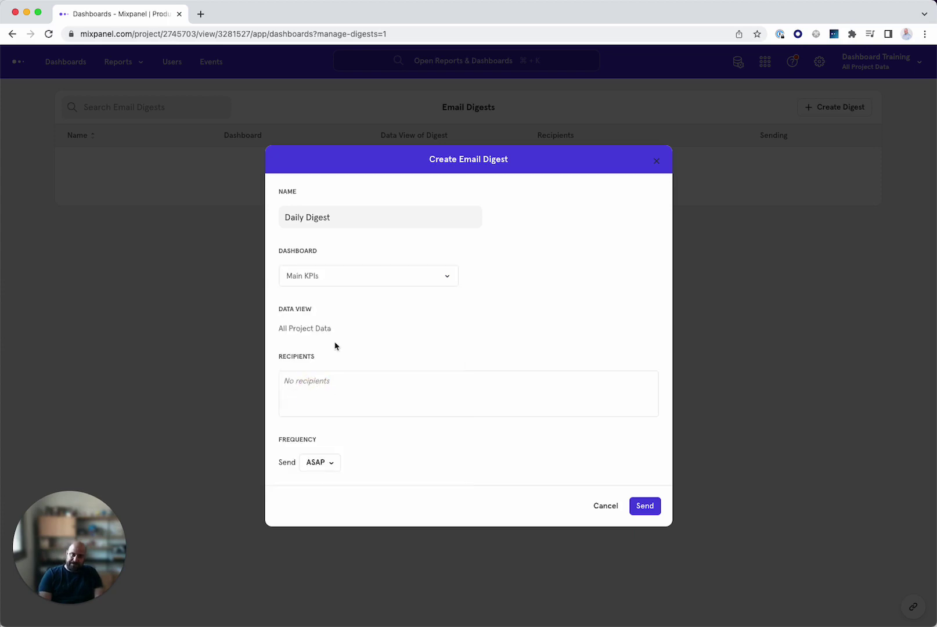
Step: Add a suggested person as recipient and set the digest to send daily
{"action": "left_click", "coordinate": [305, 386]}
{"action": "type", "text": "alon"}
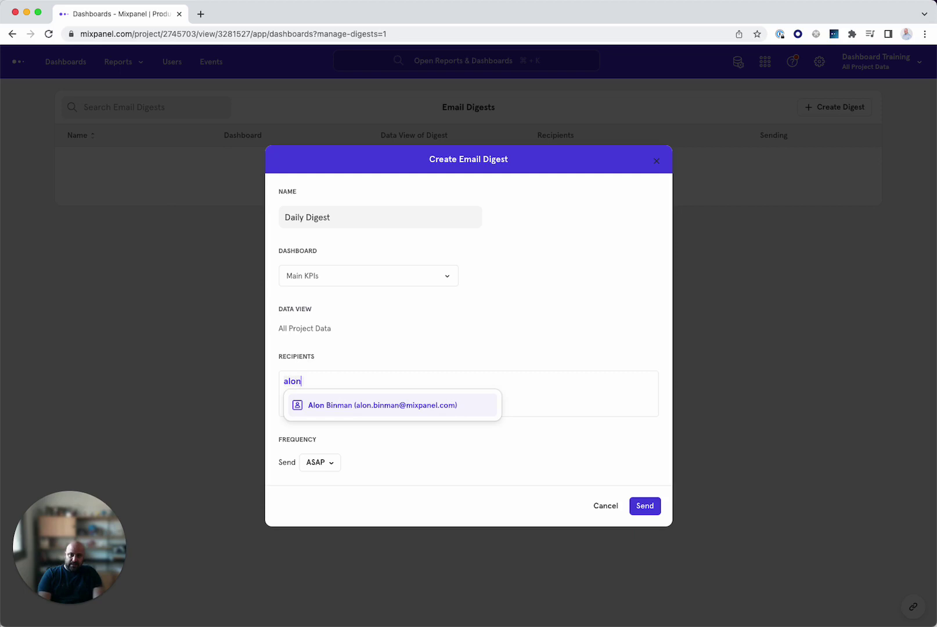
{"action": "key", "text": "Return"}
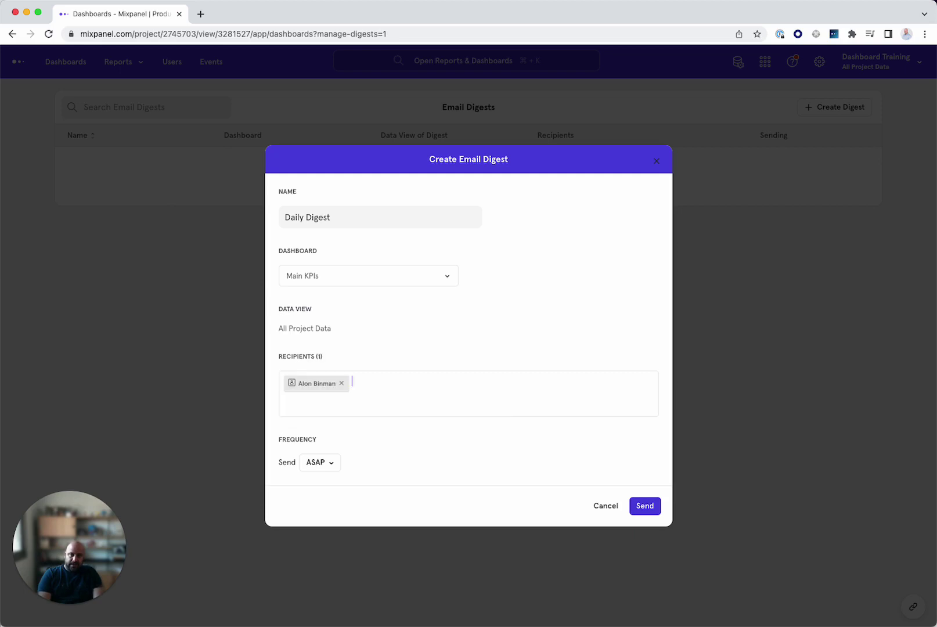
{"action": "left_click", "coordinate": [312, 470]}
{"action": "left_click", "coordinate": [317, 515]}
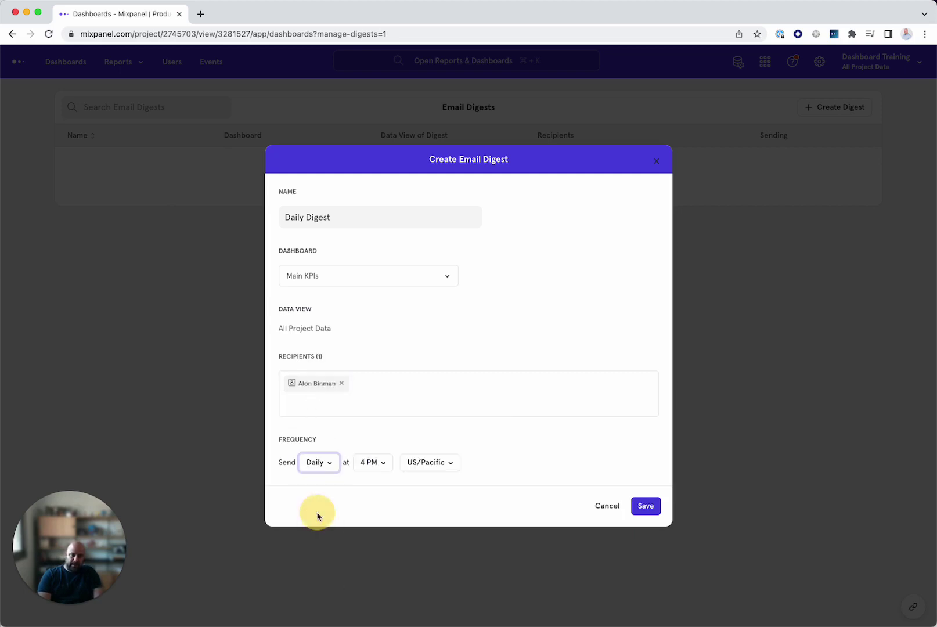
Step: Set the send time to 9 AM, then discard the digest draft
{"action": "left_click", "coordinate": [365, 464]}
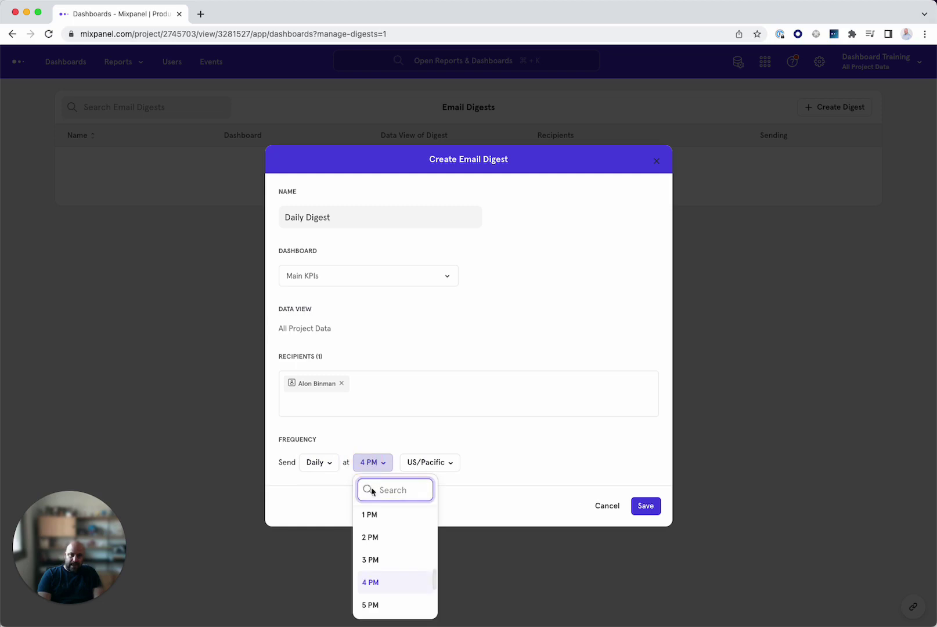
{"action": "left_click", "coordinate": [368, 514]}
{"action": "left_click", "coordinate": [368, 462]}
{"action": "scroll", "coordinate": [378, 553], "scroll_direction": "down", "scroll_amount": 1}
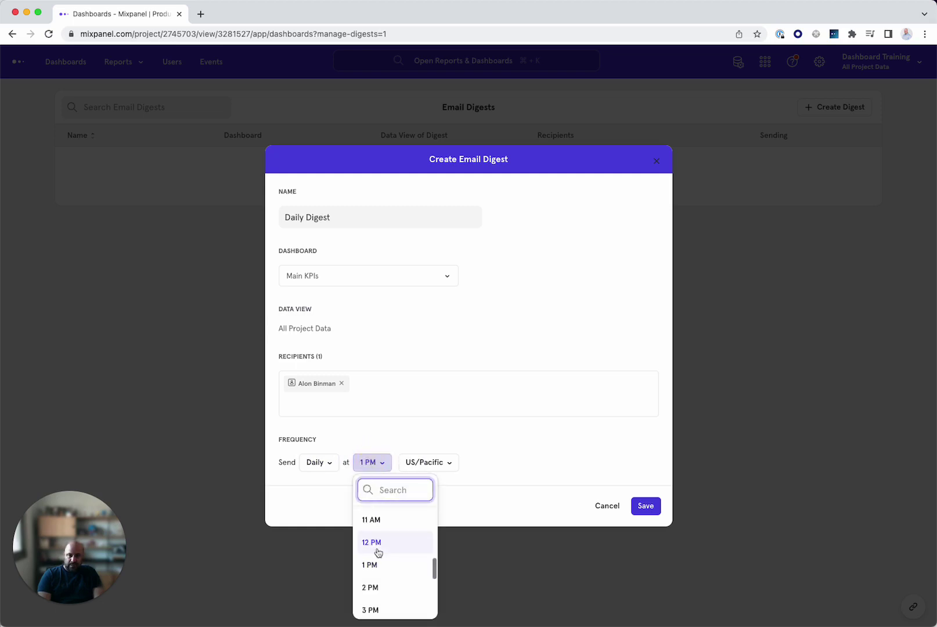
{"action": "scroll", "coordinate": [378, 553], "scroll_direction": "down", "scroll_amount": 2}
{"action": "scroll", "coordinate": [378, 553], "scroll_direction": "up", "scroll_amount": 6}
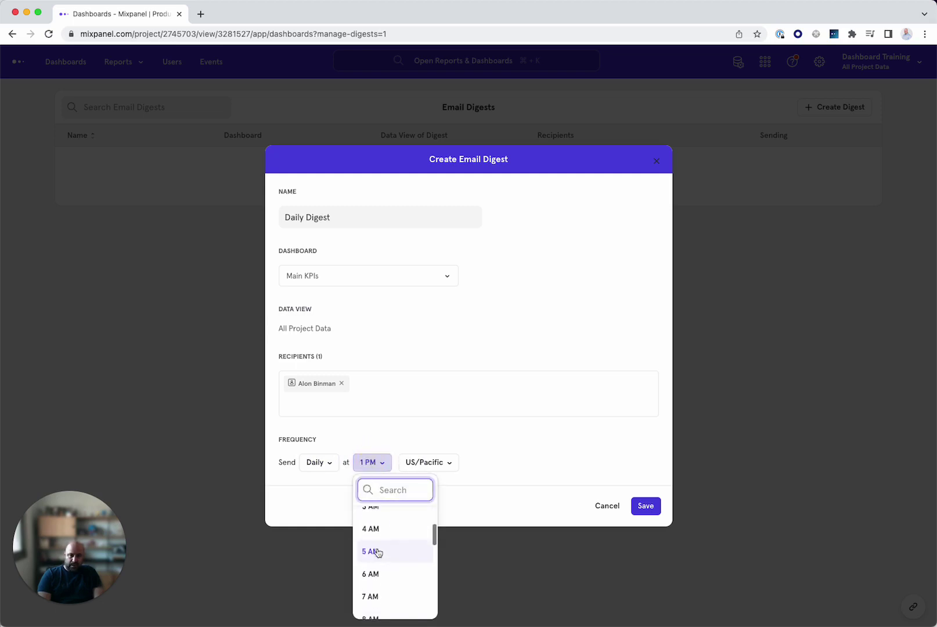
{"action": "scroll", "coordinate": [377, 555], "scroll_direction": "down", "scroll_amount": 3}
{"action": "left_click", "coordinate": [368, 567]}
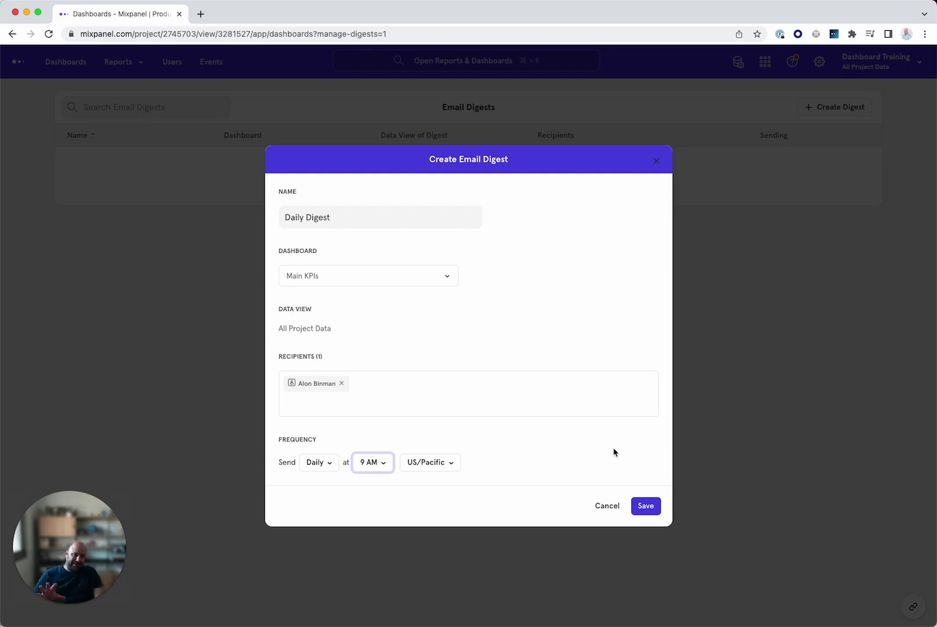
{"action": "left_click", "coordinate": [608, 504]}
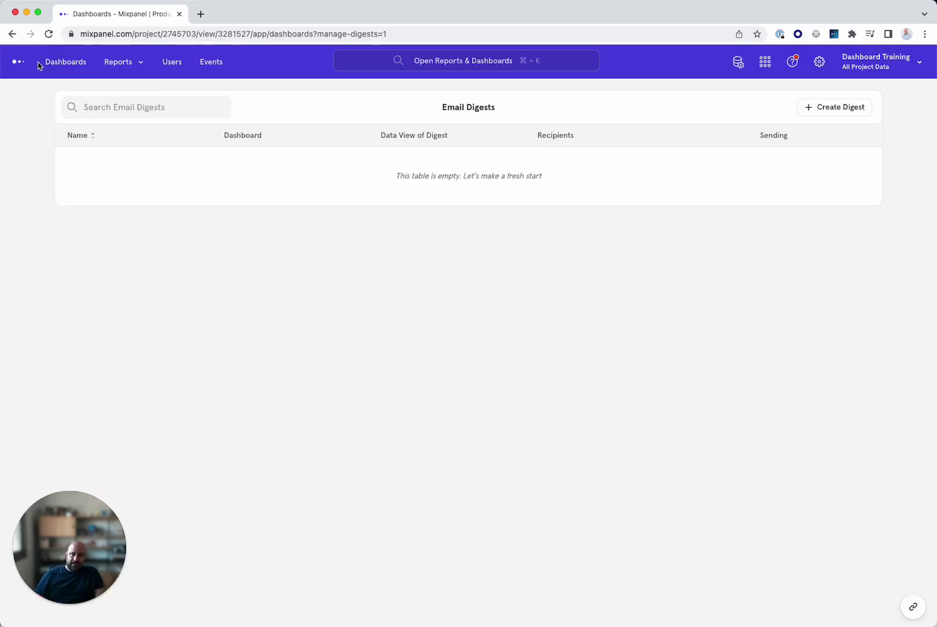
Step: Go back from the Email Digests page to the Daily KPIs dashboard
{"action": "left_click", "coordinate": [64, 63]}
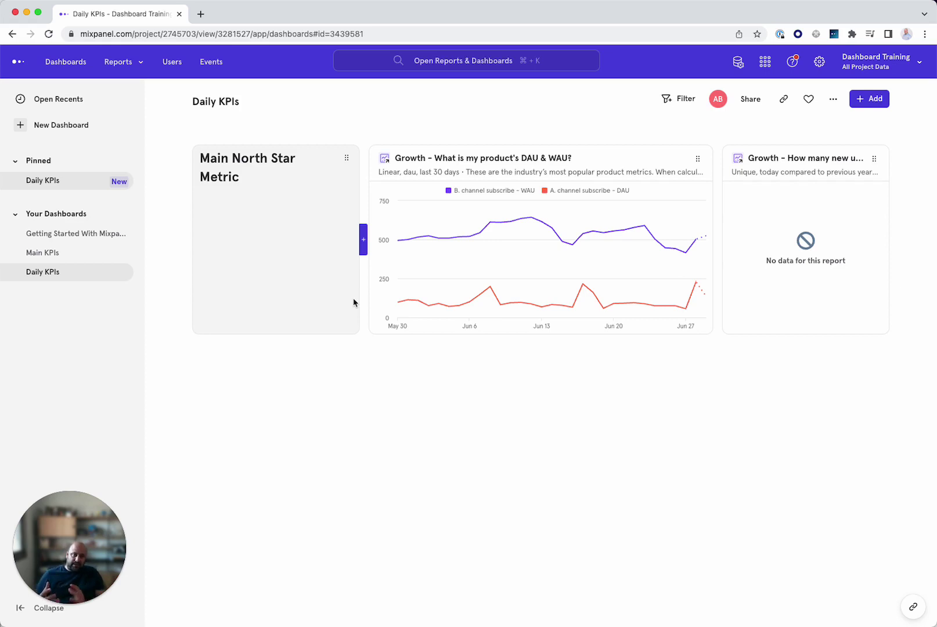
{"action": "mouse_move", "coordinate": [450, 309]}
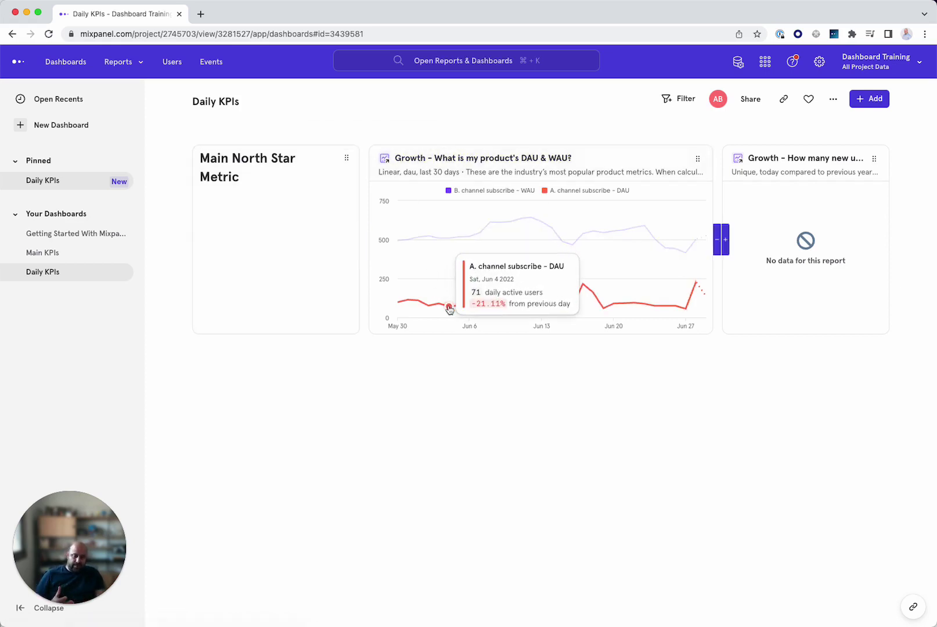